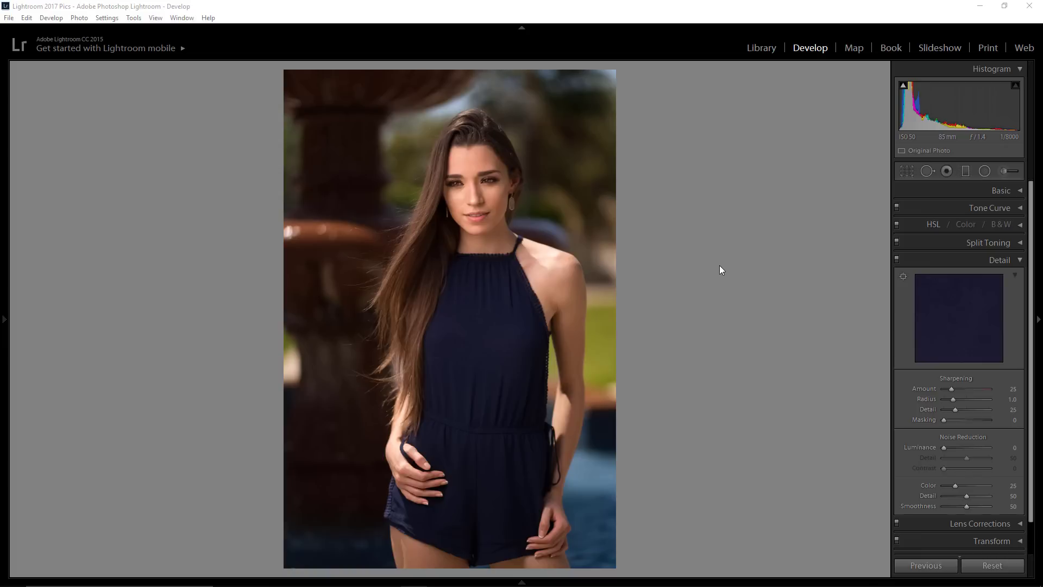
Step: Set the portrait's Sharpening Amount to 60
click(477, 181)
drag(558, 193, 647, 260)
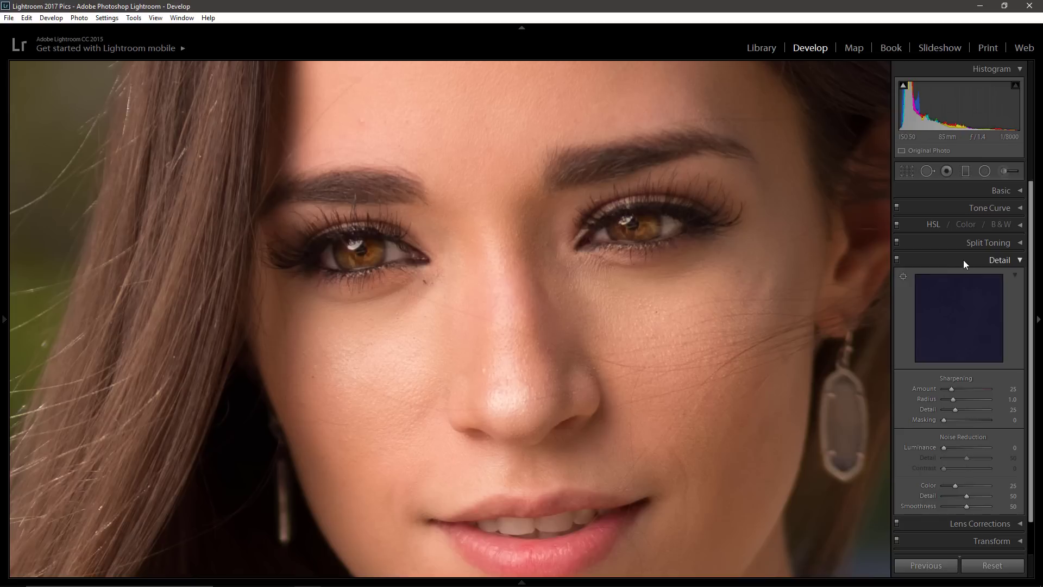
drag(796, 299, 718, 275)
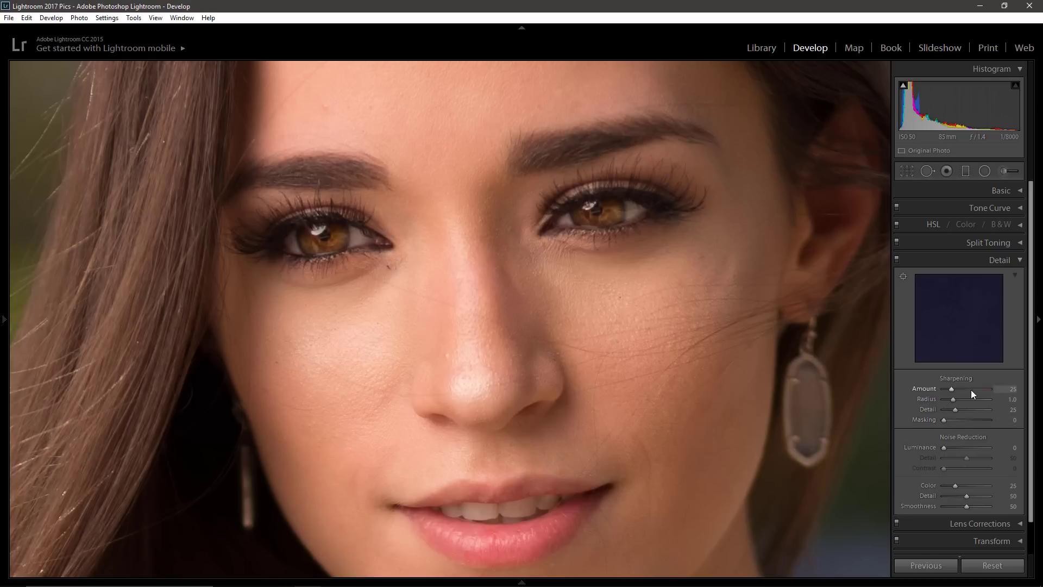
click(1002, 392)
text(60)
key(Return)
Step: Compare the hair and face with and without the sharpening change
drag(409, 218, 677, 207)
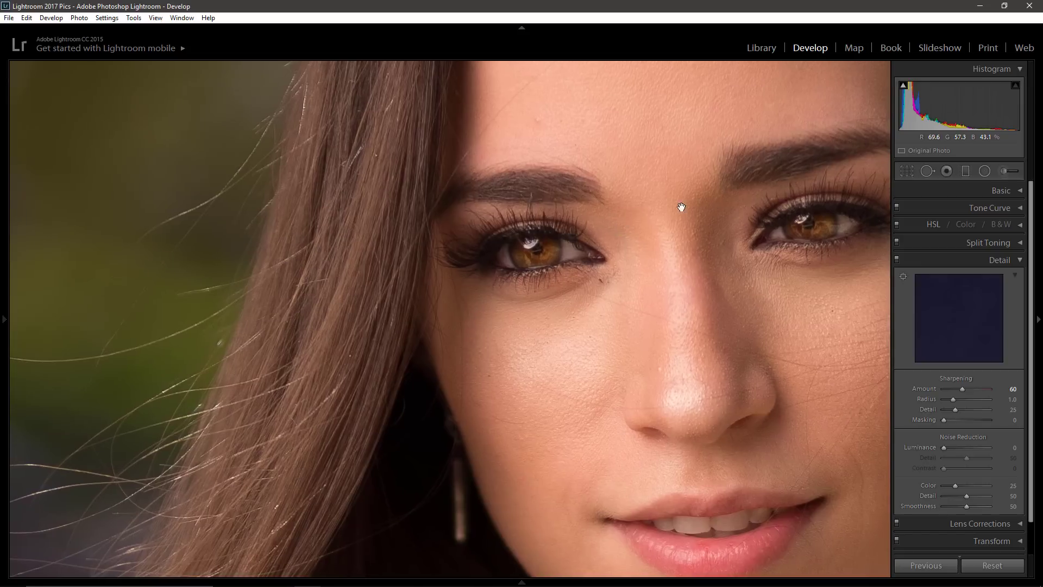
key(ctrl+z)
key(ctrl+y)
click(694, 207)
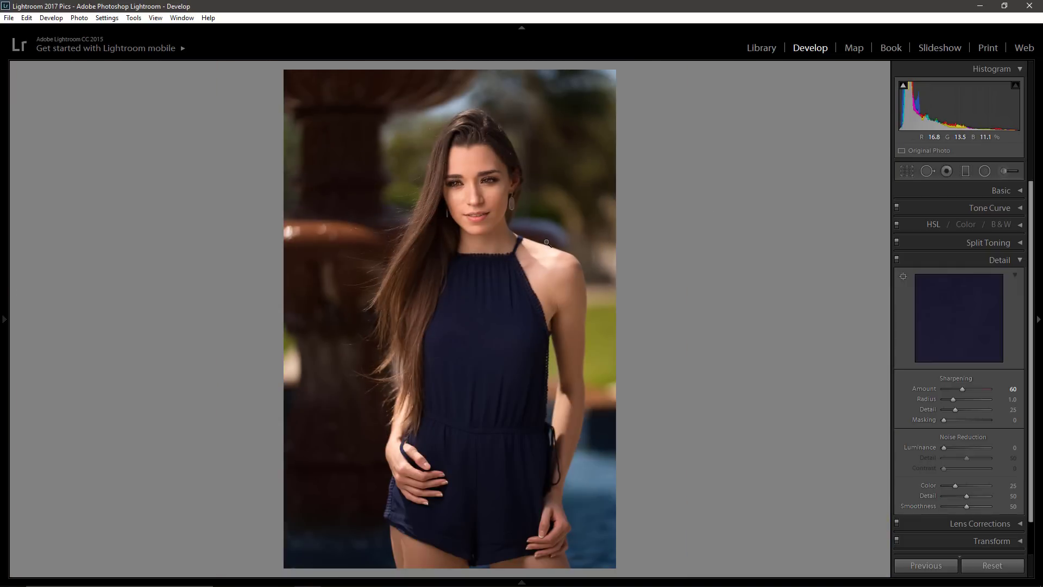
Step: Open the portrait in Adobe Photoshop CC 2017 for editing
right_click(547, 243)
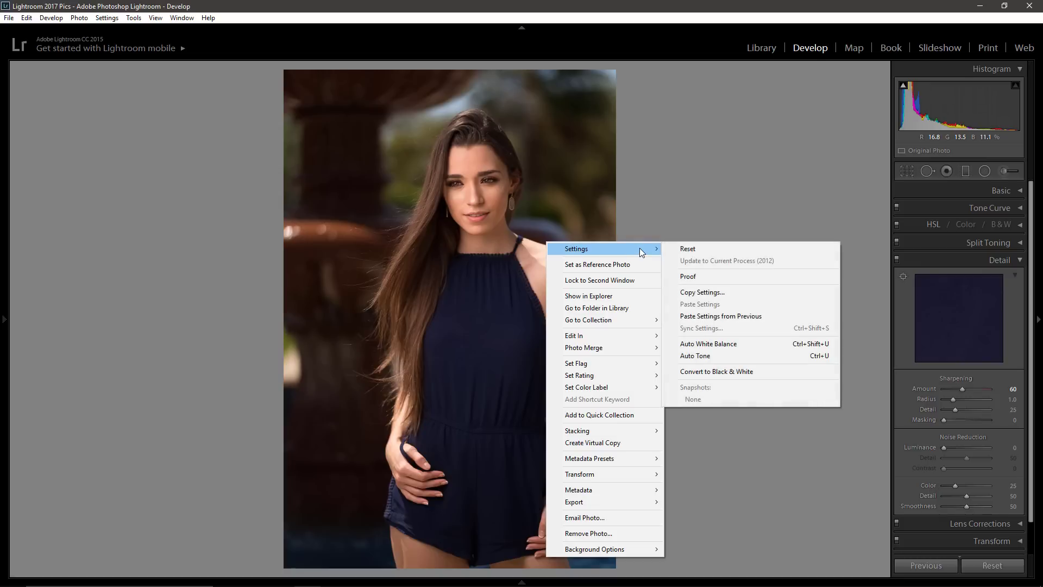
mouse_move(613, 335)
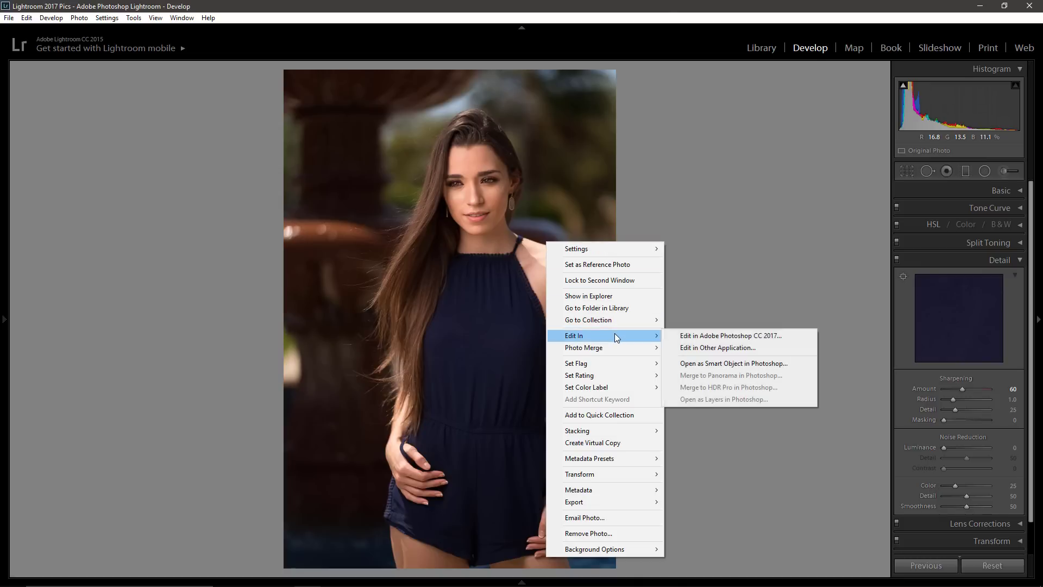
click(685, 337)
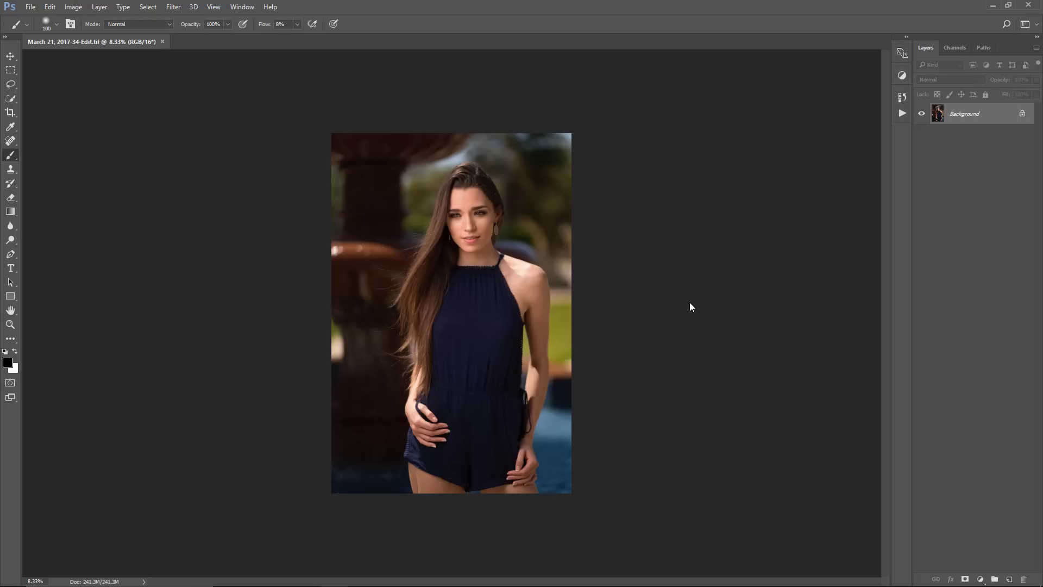
Step: Examine the woman's face and eyes in the portrait at 100% magnification
key(ctrl+plus)
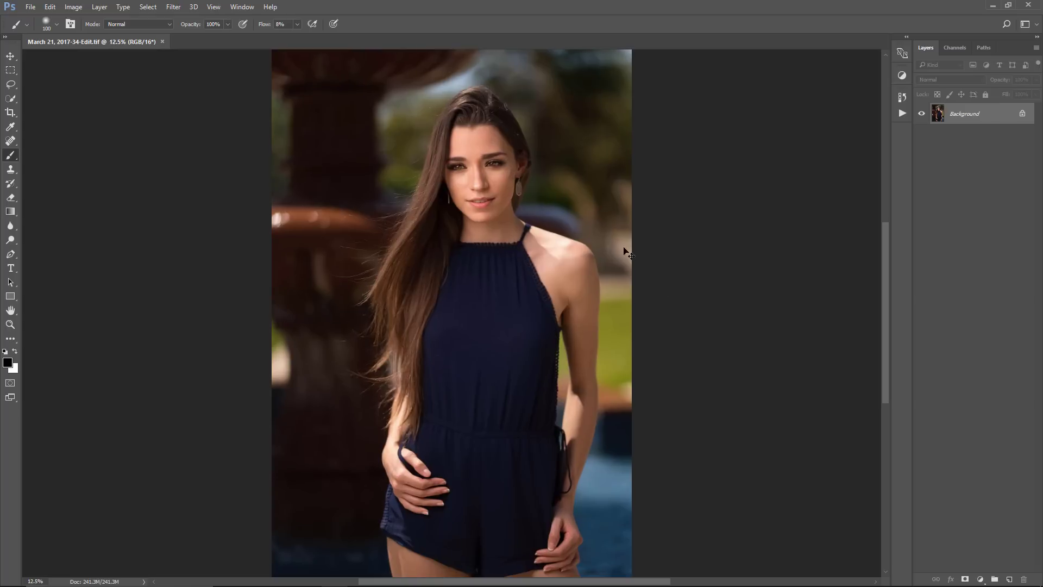
scroll(610, 266, up, 3)
scroll(610, 266, up, 1)
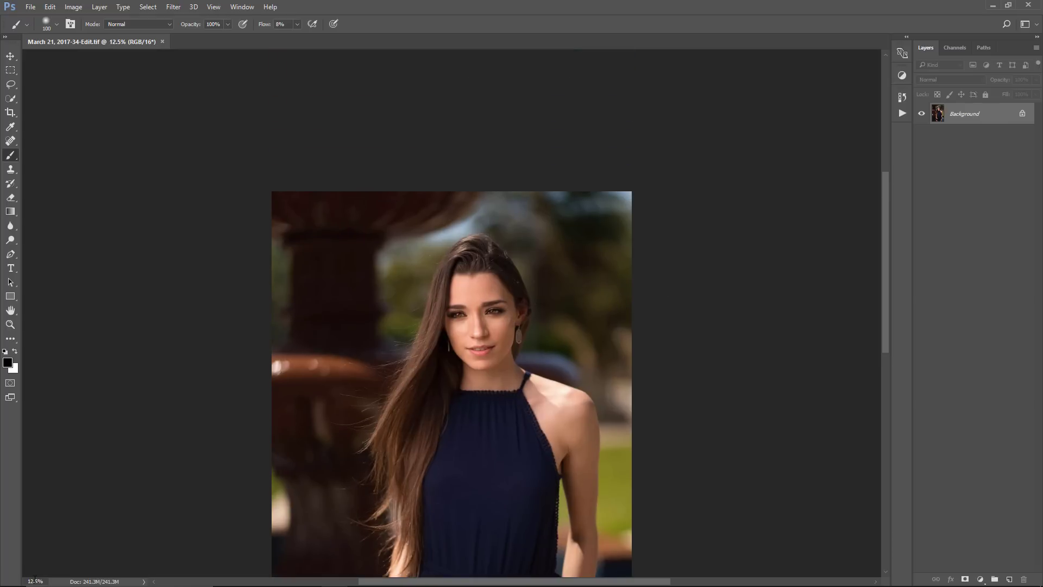
key(ctrl+plus)
key(ctrl+plus)
key(ctrl+plus)
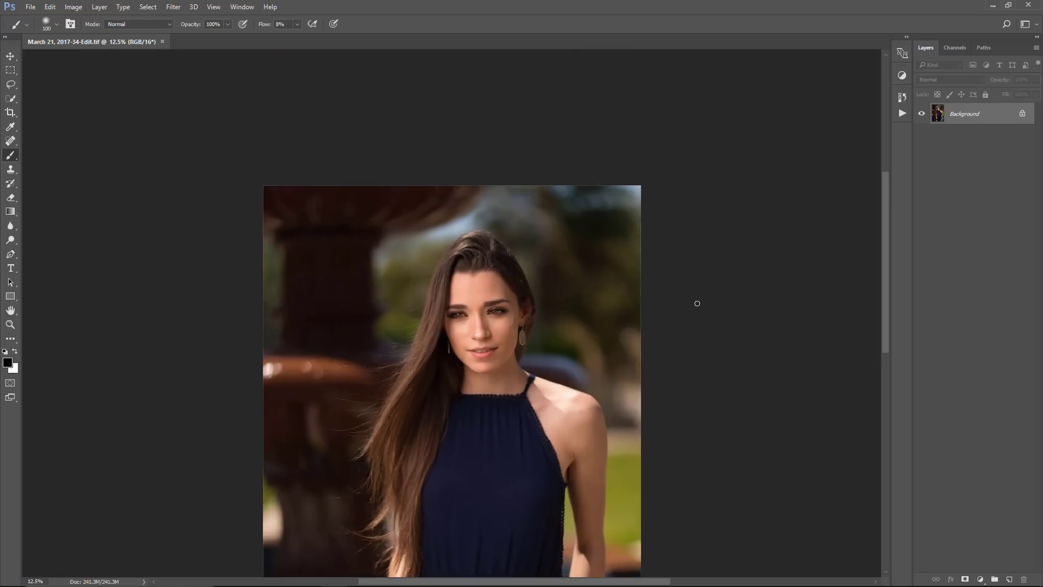
scroll(697, 303, down, 1)
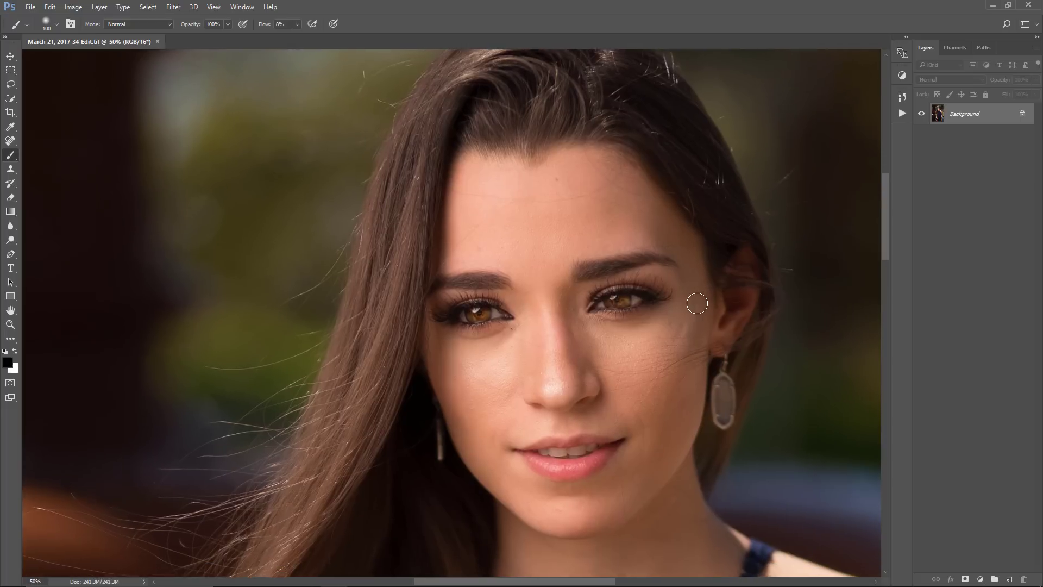
key(ctrl+plus)
key(ctrl+plus)
key(ctrl+plus)
drag(690, 342, 641, 248)
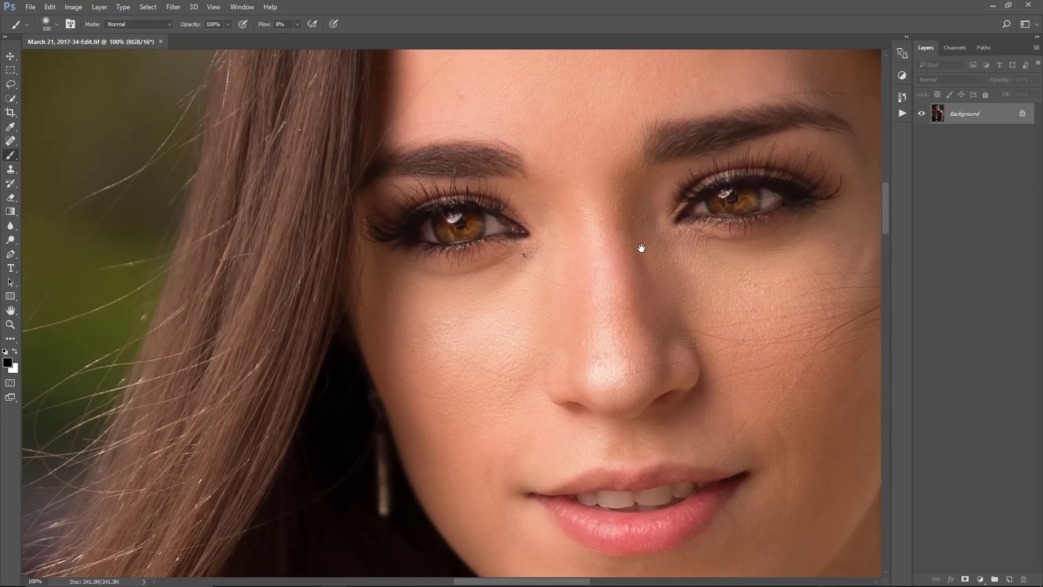
scroll(641, 248, down, 1)
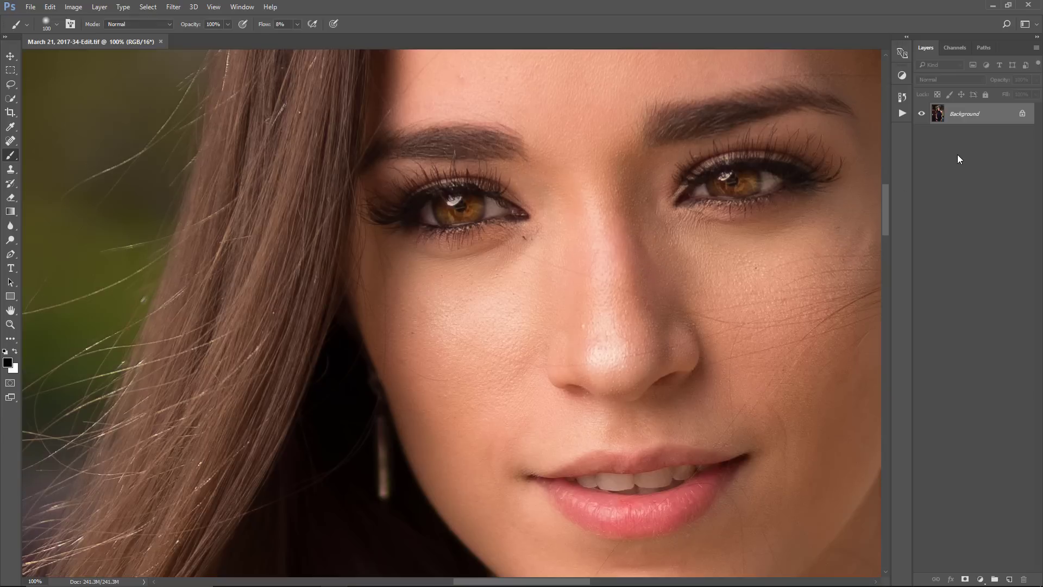
Step: Duplicate the Background layer and apply a High Pass filter with a 1.0 pixel radius to the copy
key(ctrl+j)
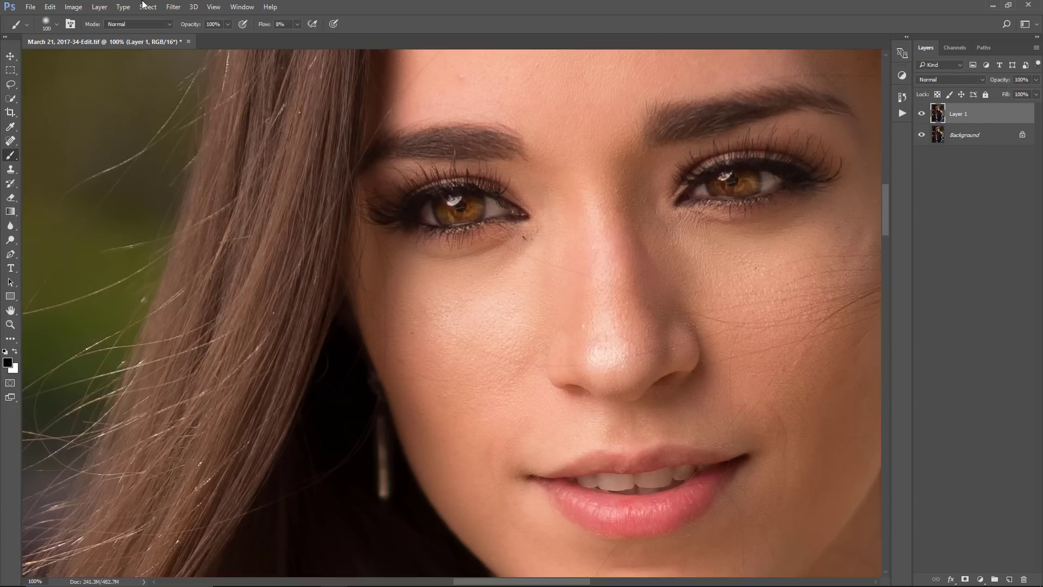
click(173, 7)
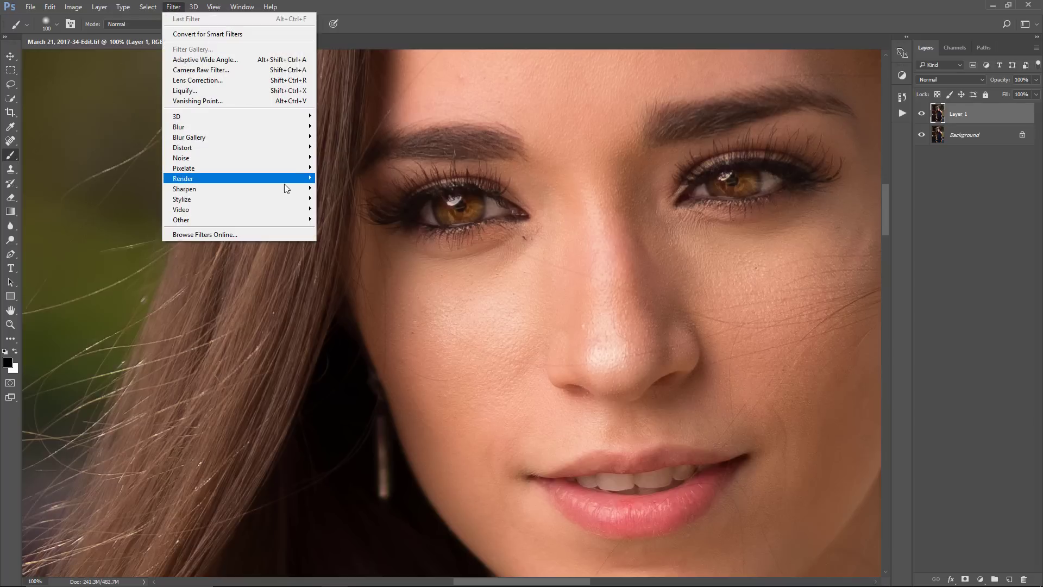
mouse_move(294, 220)
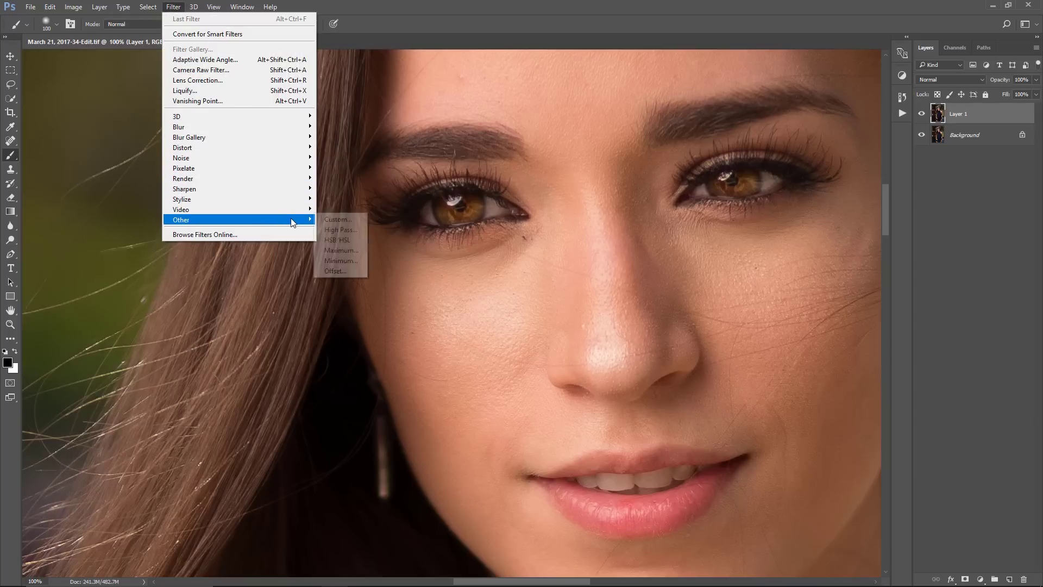
click(328, 230)
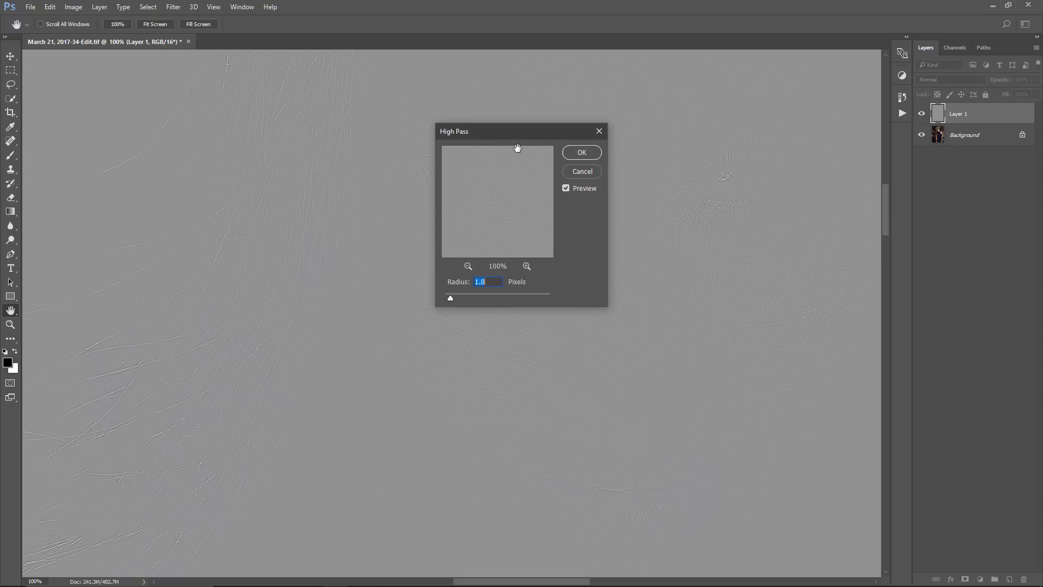
drag(529, 133, 738, 266)
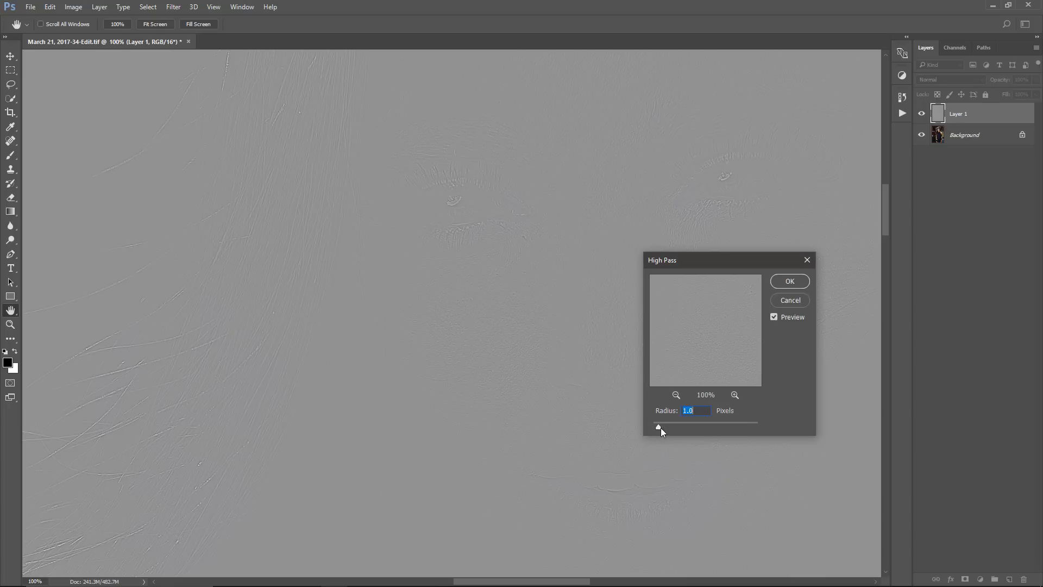
drag(660, 428, 687, 426)
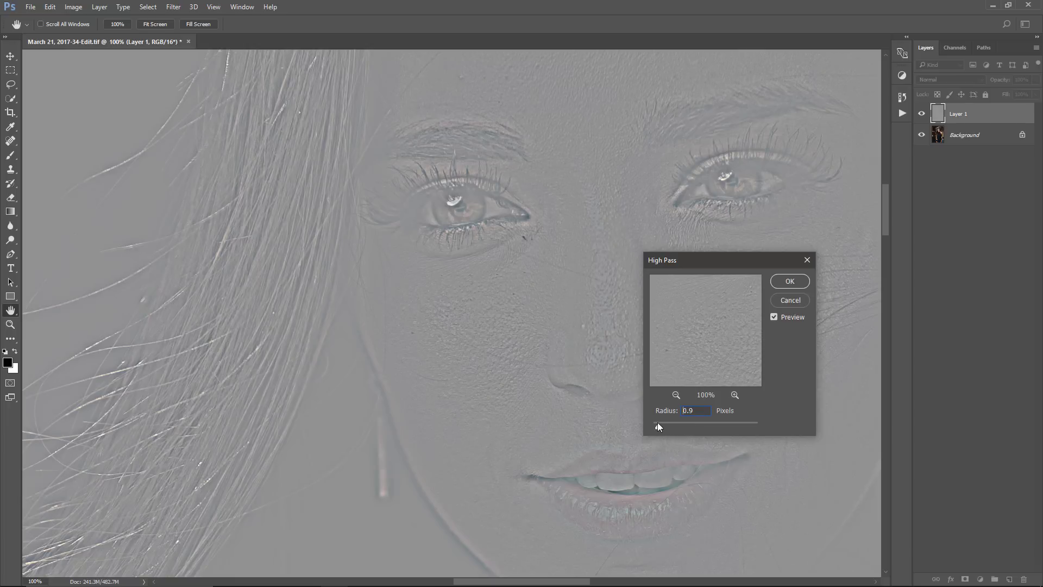
drag(658, 424, 658, 425)
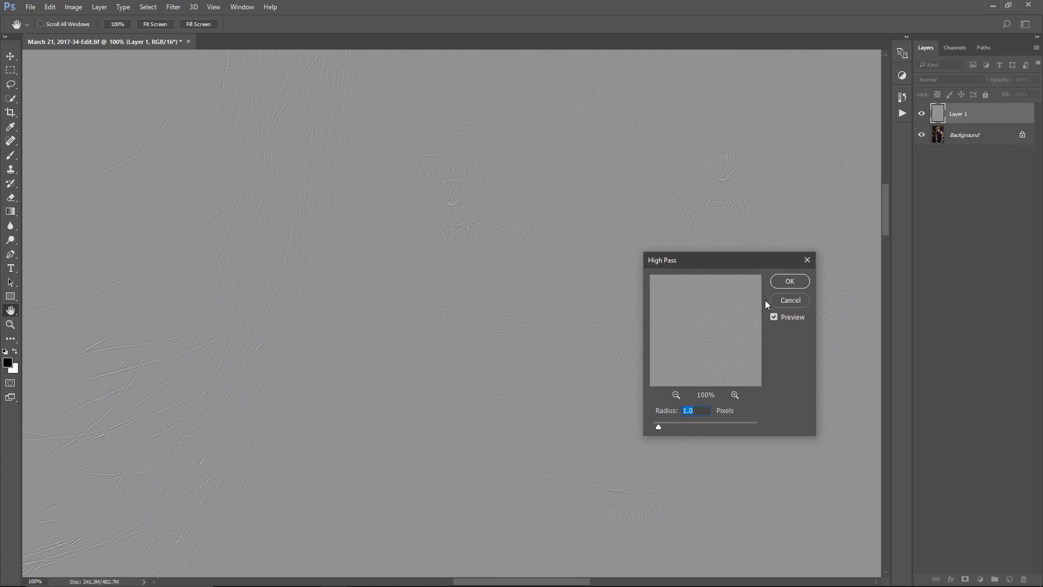
click(781, 282)
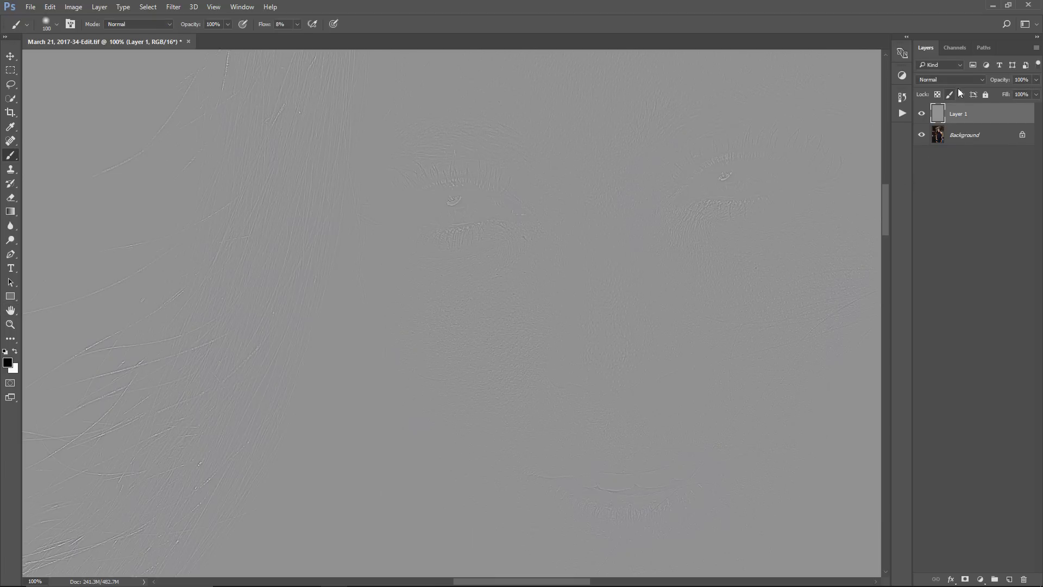
Step: Set the high-pass layer's blend mode to Overlay, trying Vivid Light for comparison
click(953, 80)
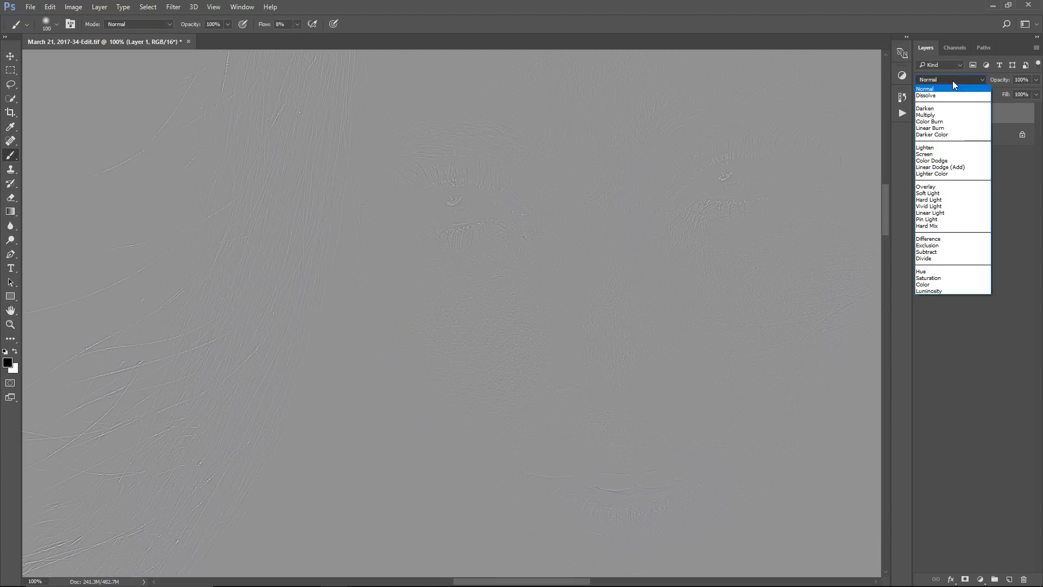
click(947, 187)
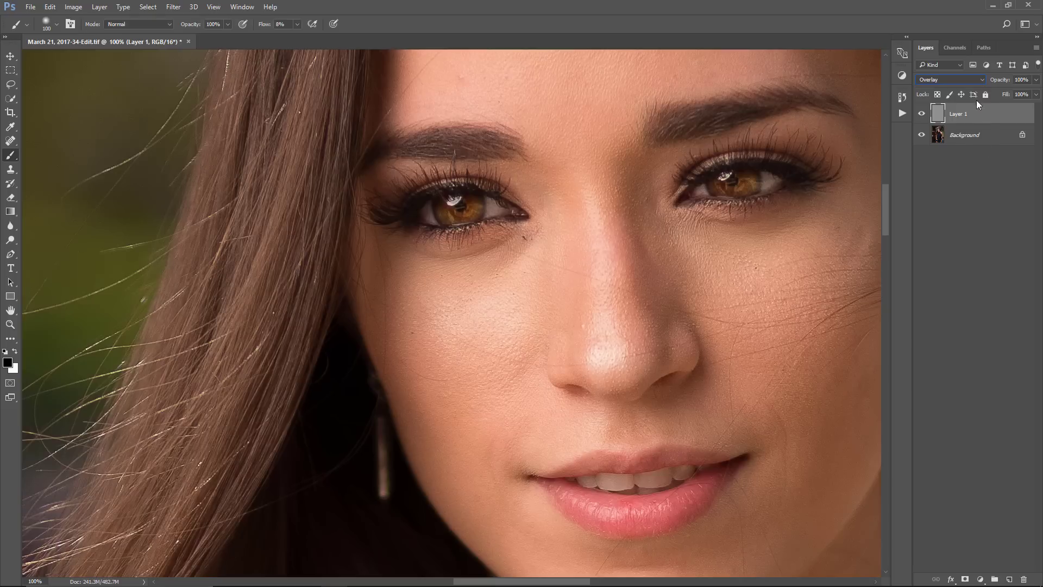
click(954, 80)
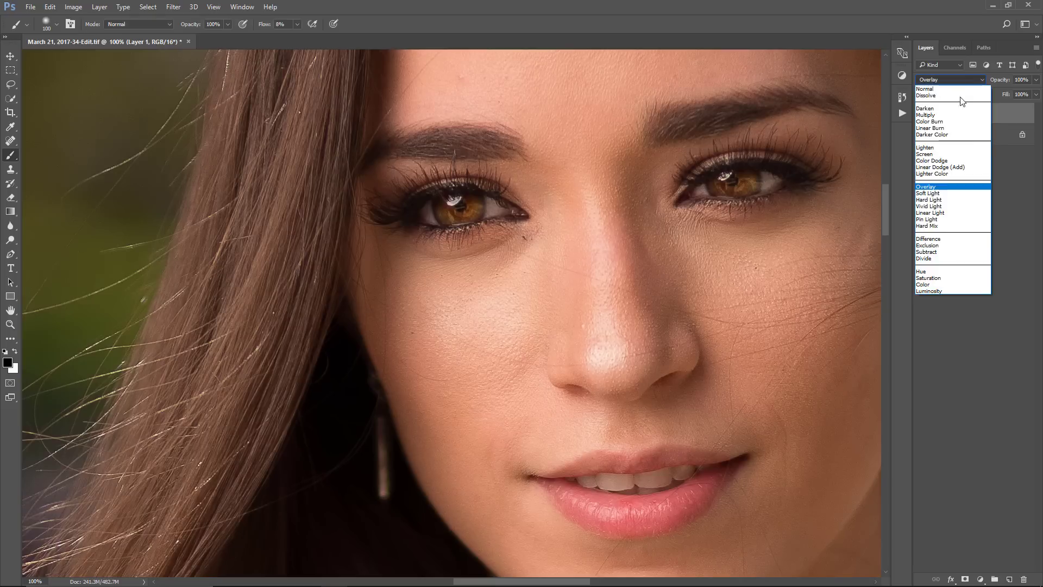
click(951, 207)
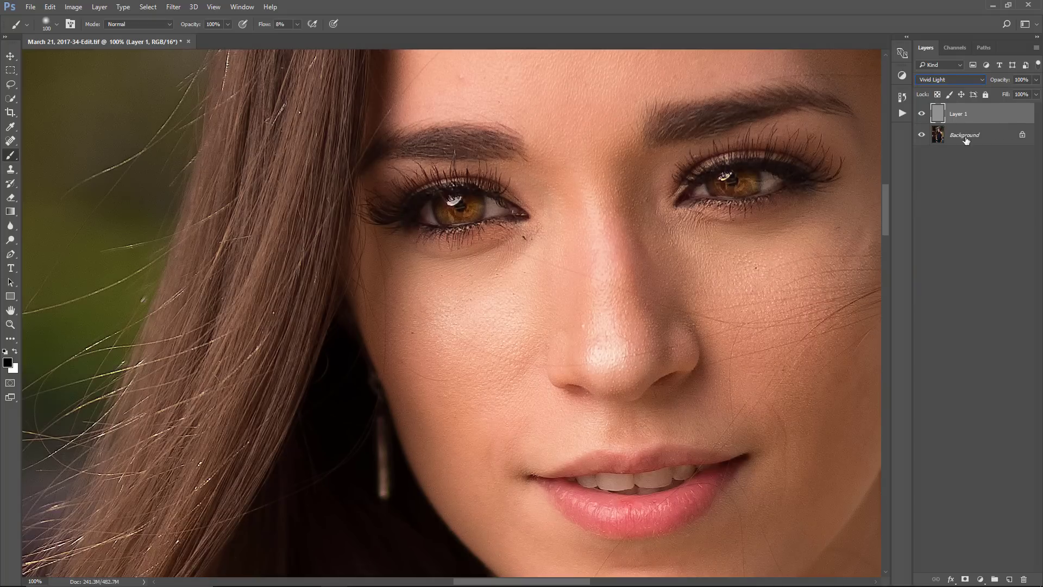
click(959, 81)
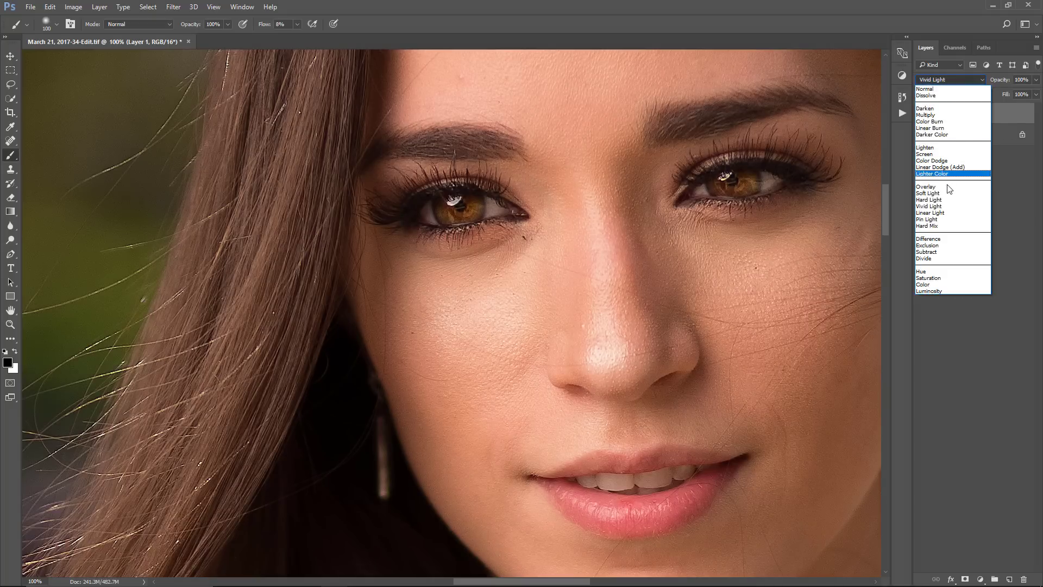
click(955, 190)
Step: Duplicate the high-pass Layer 1 with its Overlay blending and keep the copy selected
click(955, 136)
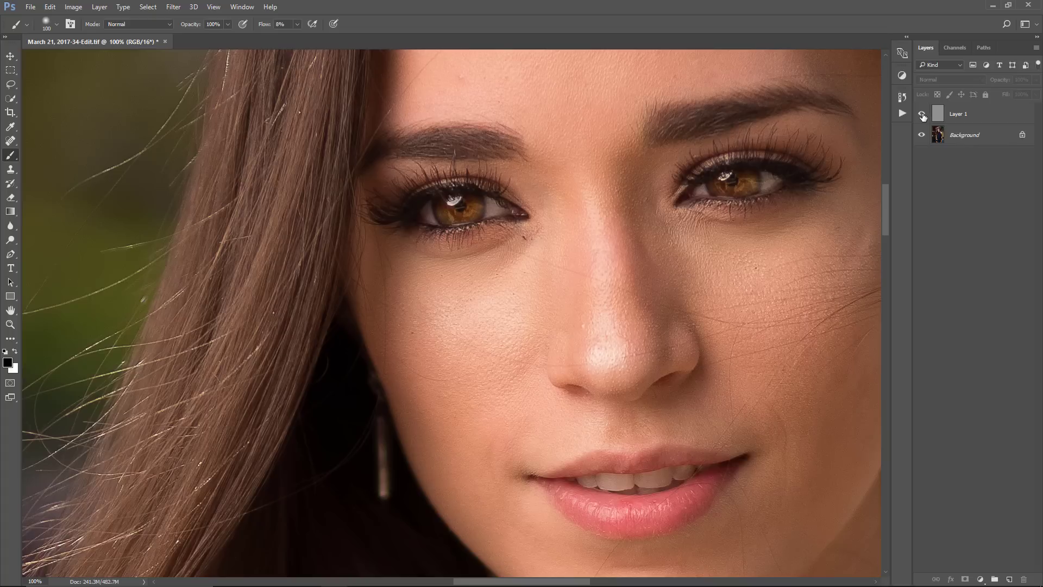
click(969, 121)
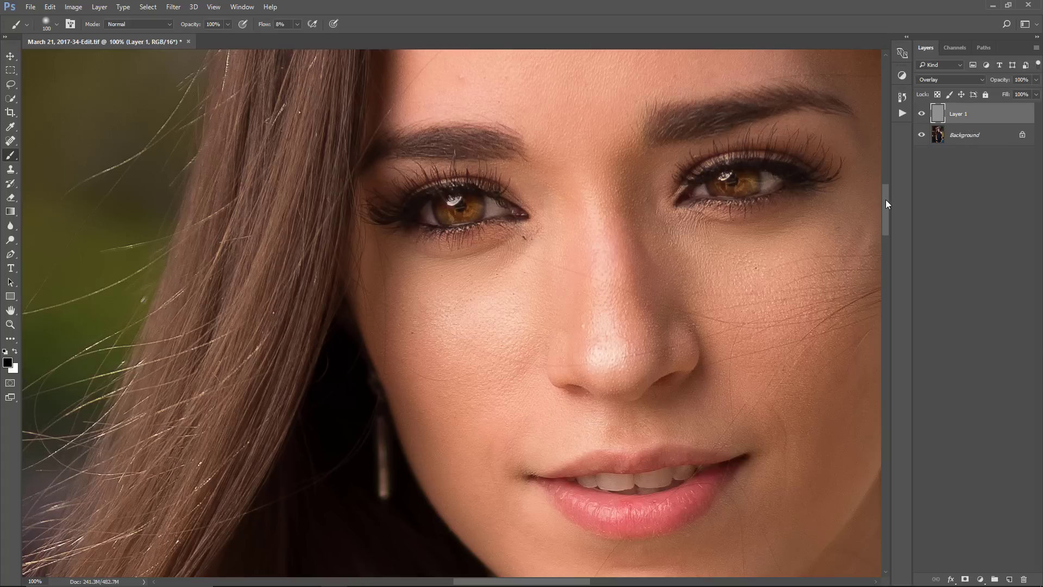
drag(886, 200, 881, 182)
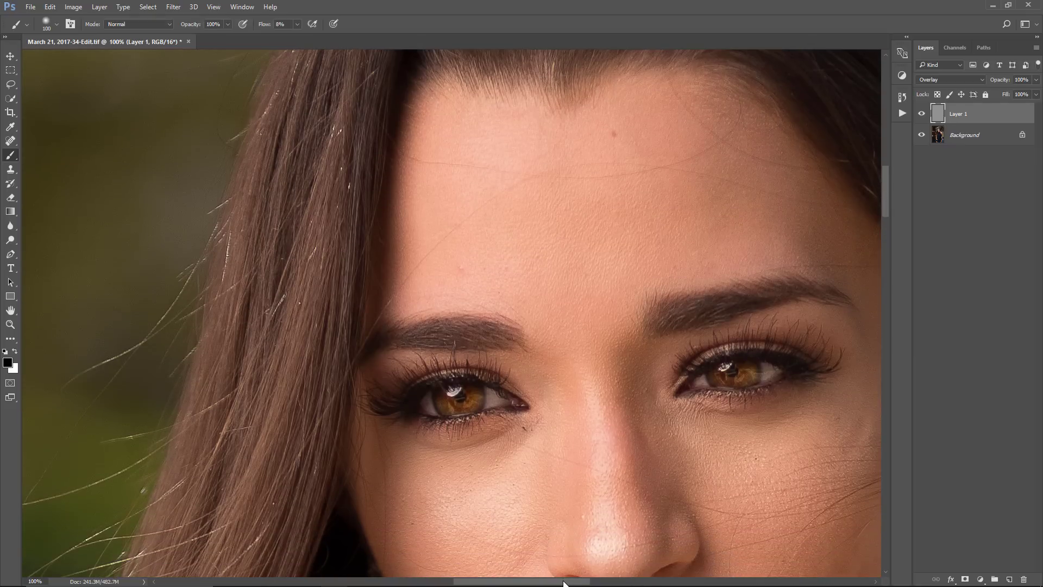
drag(564, 583, 591, 583)
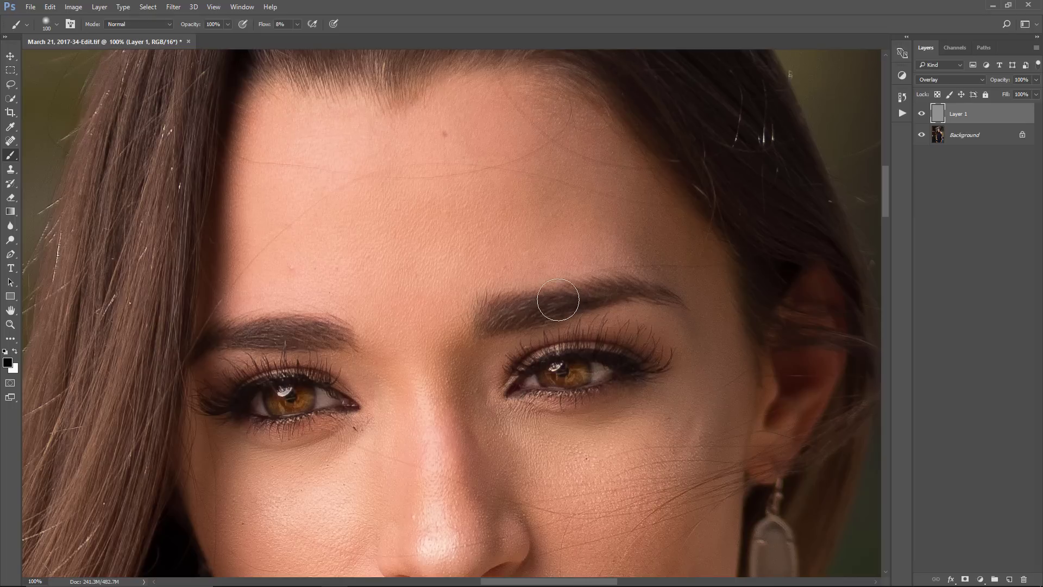
ctrl+click(989, 121)
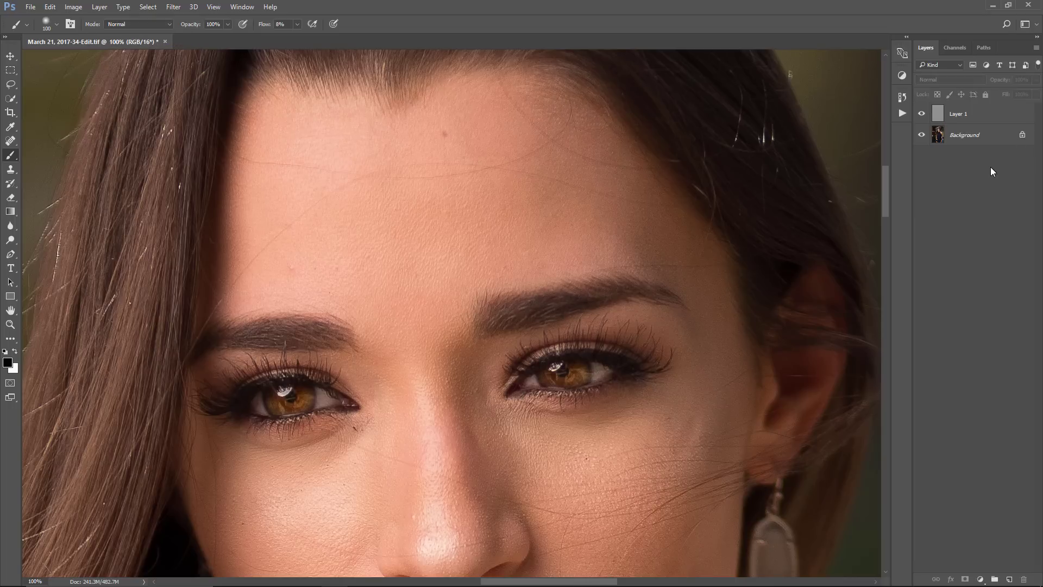
click(987, 119)
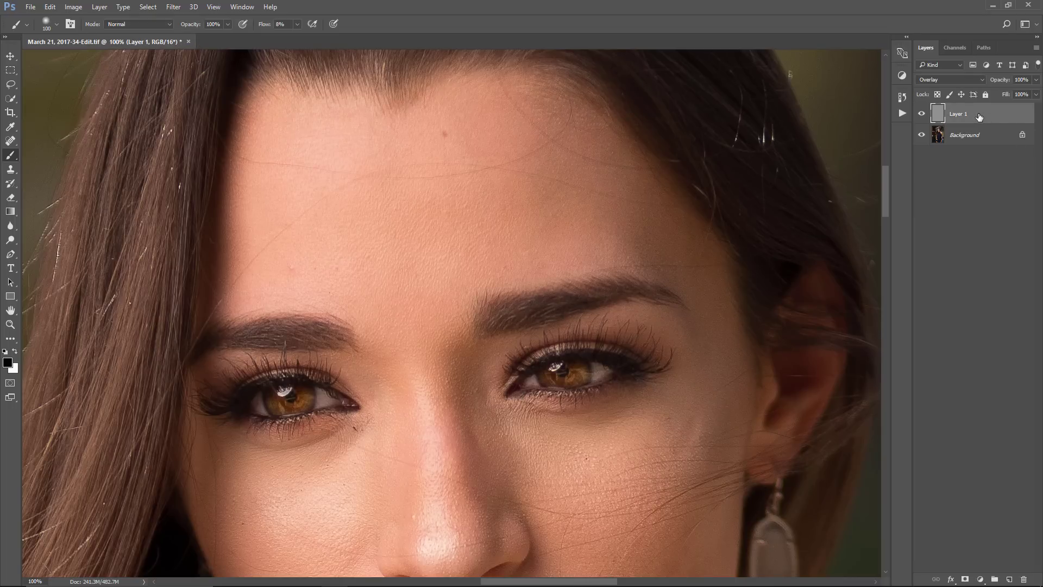
key(ctrl+j)
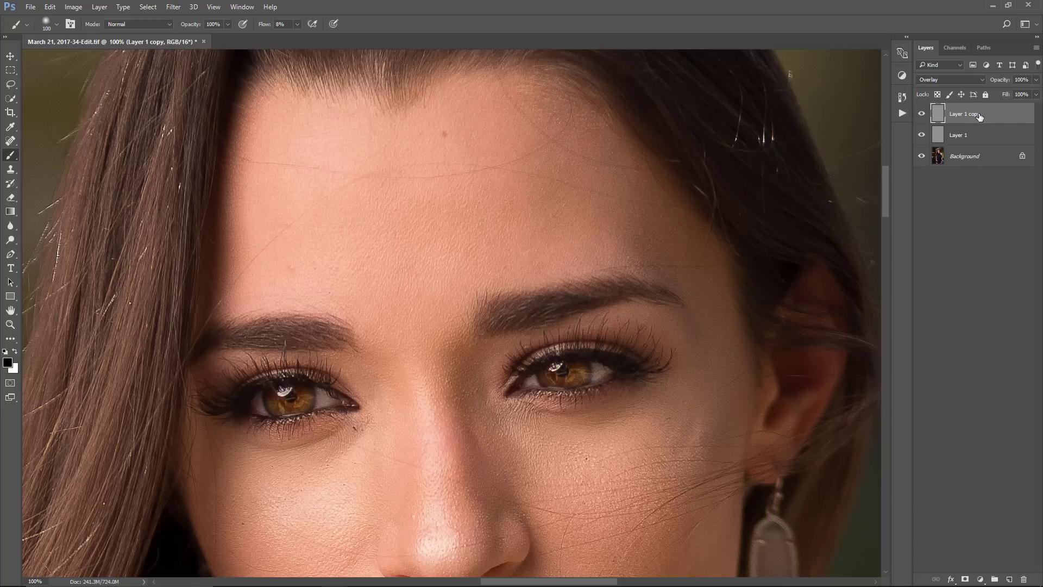
ctrl+click(980, 117)
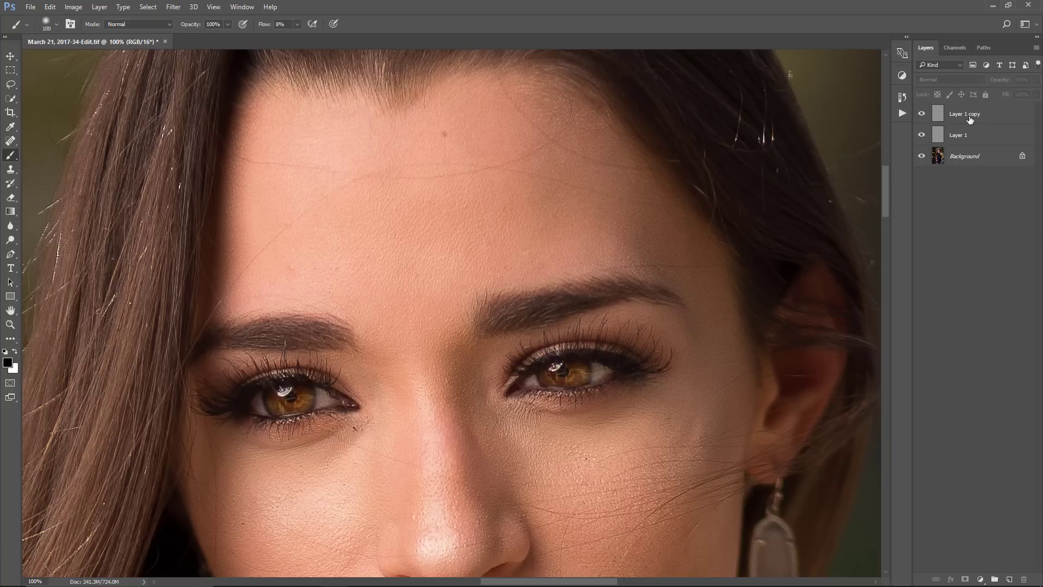
click(970, 120)
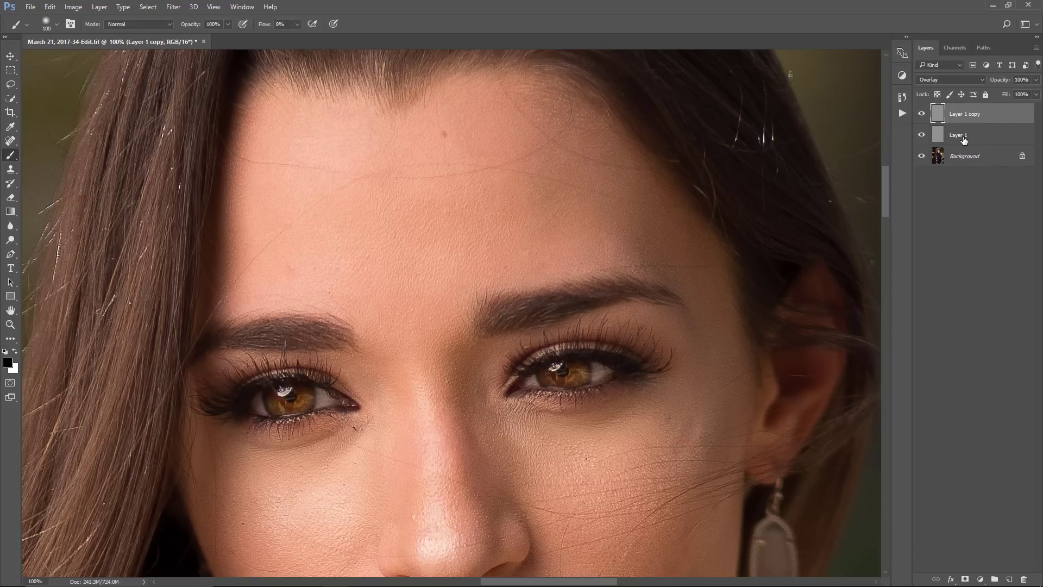
Step: Add a black mask to Layer 1 copy and brush over the eyebrow, comparing the portrait with the layer hidden
click(966, 579)
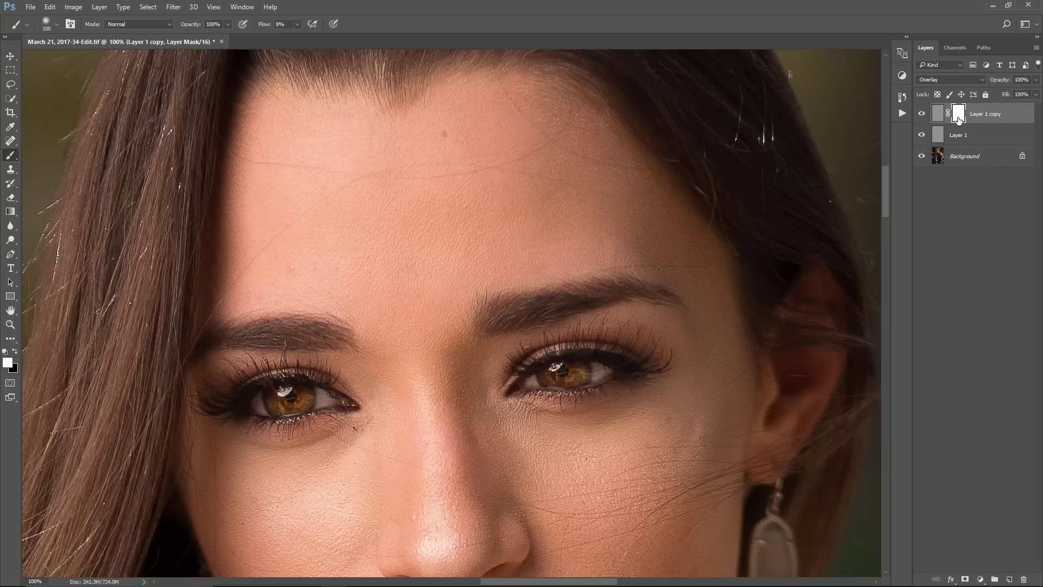
key(ctrl+i)
click(973, 231)
click(961, 119)
mouse_move(504, 298)
mouse_down()
mouse_move(521, 313)
mouse_move(571, 305)
mouse_move(521, 312)
mouse_move(562, 292)
mouse_up()
mouse_move(536, 302)
mouse_down()
mouse_move(639, 296)
mouse_move(501, 308)
mouse_move(627, 299)
mouse_move(530, 314)
mouse_move(614, 292)
mouse_move(573, 299)
mouse_move(644, 296)
mouse_move(502, 317)
mouse_move(647, 291)
mouse_up()
click(922, 114)
click(922, 114)
click(922, 114)
Step: Duplicate the masked Layer 1 copy four times and group all five masked layers
click(995, 117)
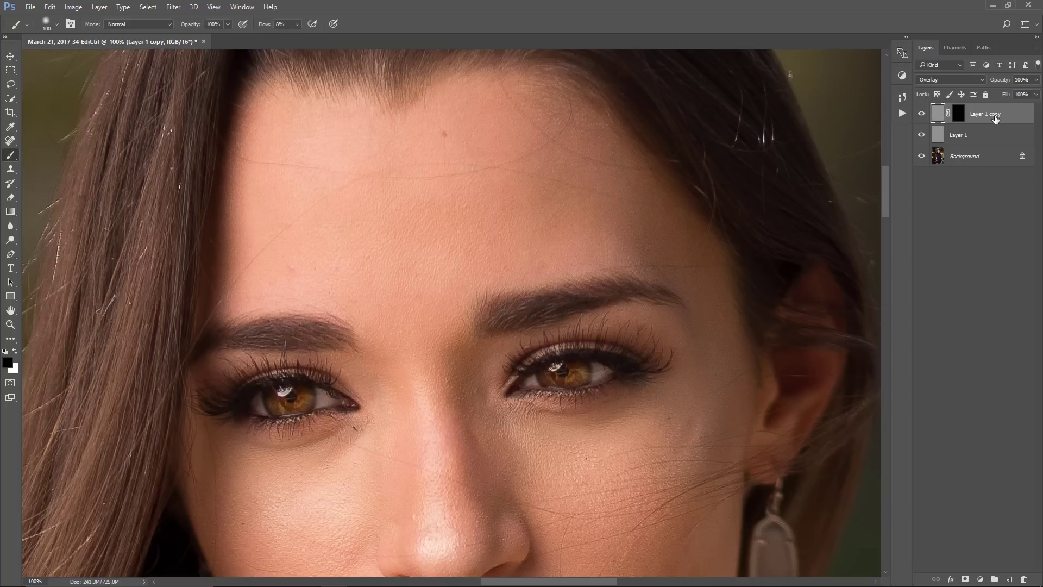
key(ctrl+j)
key(ctrl+j)
key(ctrl+j)
key(ctrl+j)
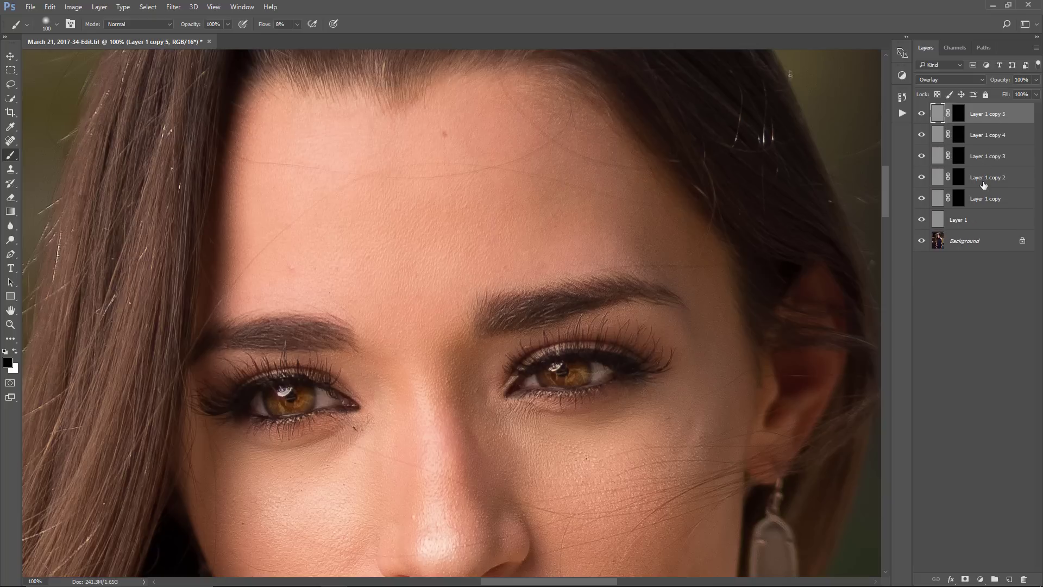
shift+click(983, 203)
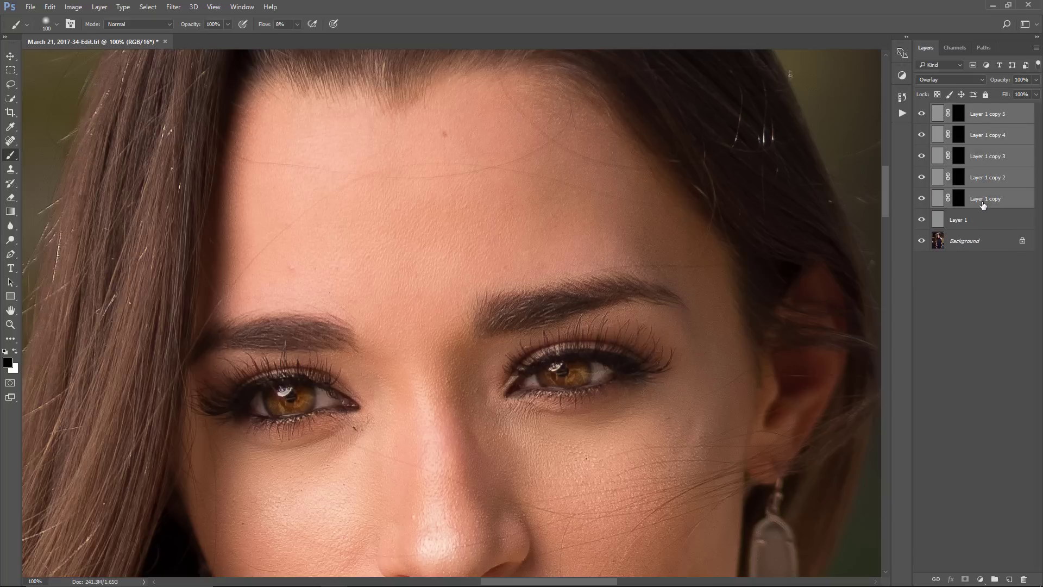
key(ctrl+g)
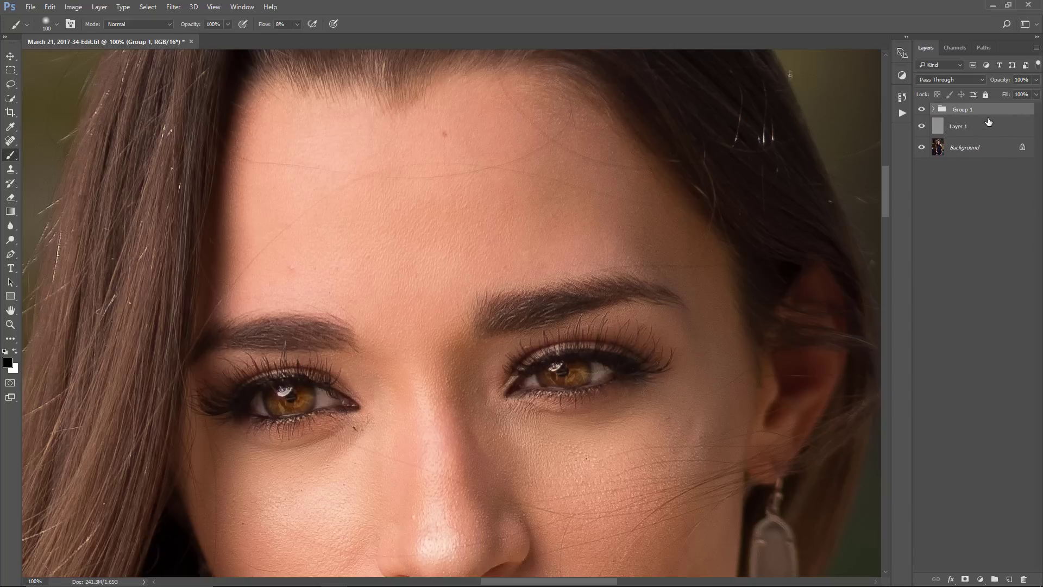
Step: Compare the portrait with and without Group 1, and reduce the group's opacity to 35%
click(921, 110)
click(921, 110)
click(921, 110)
click(921, 110)
click(1036, 81)
click(993, 93)
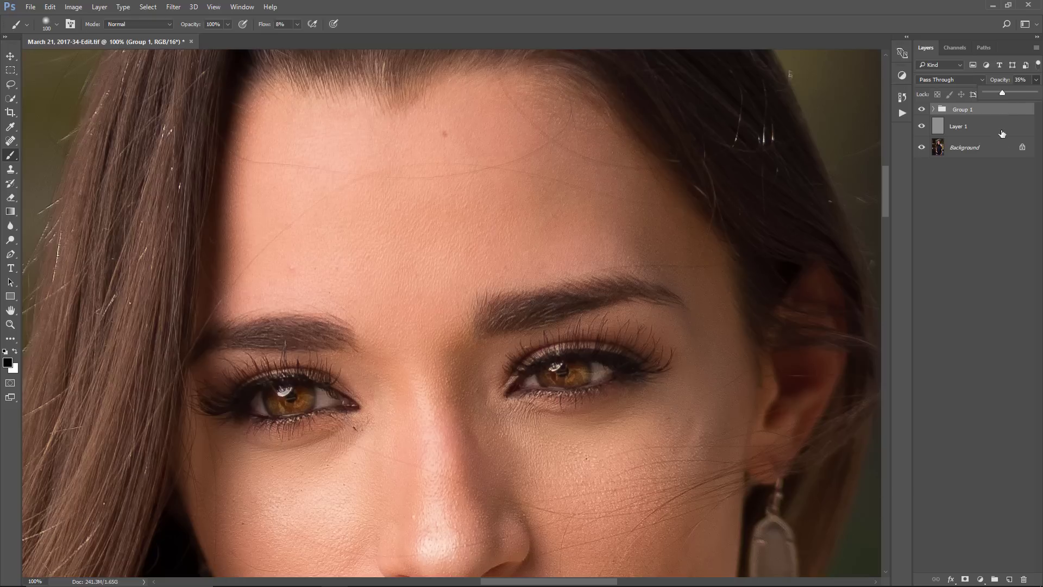
Step: Delete Group 1 and merge the remaining high-pass layer into the Background
click(971, 113)
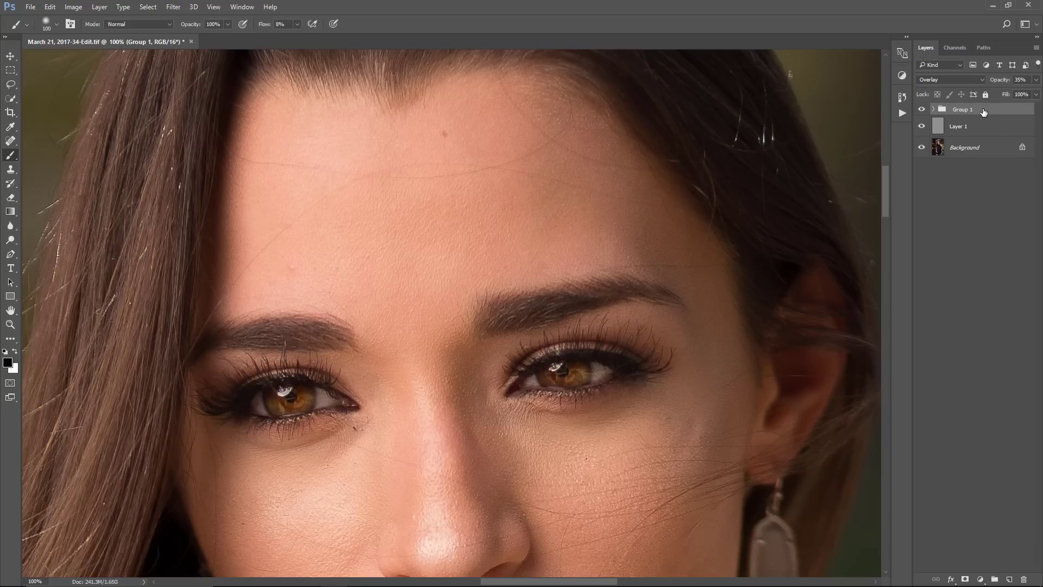
key(Delete)
click(976, 144)
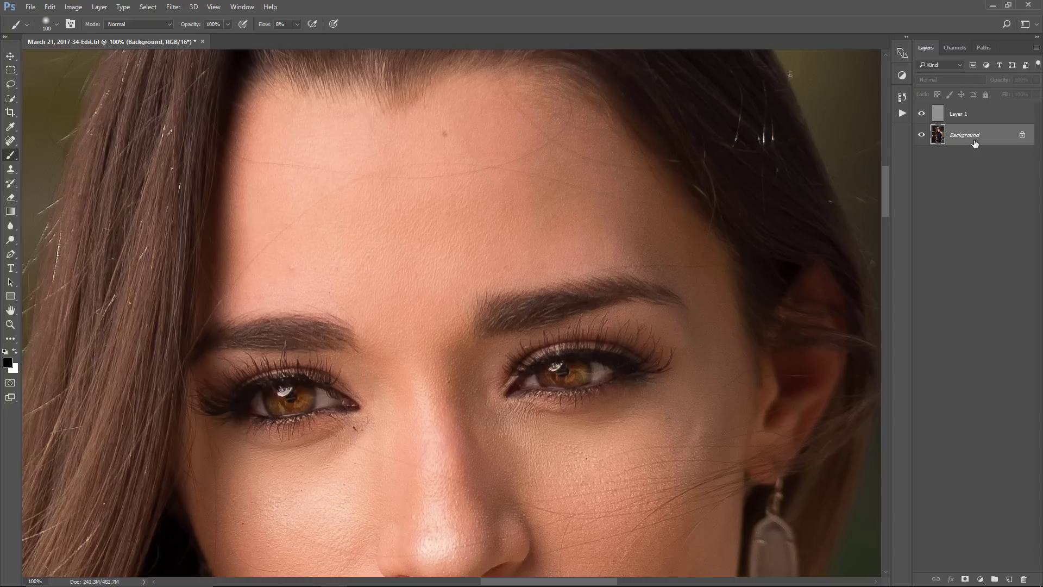
key(ctrl+0)
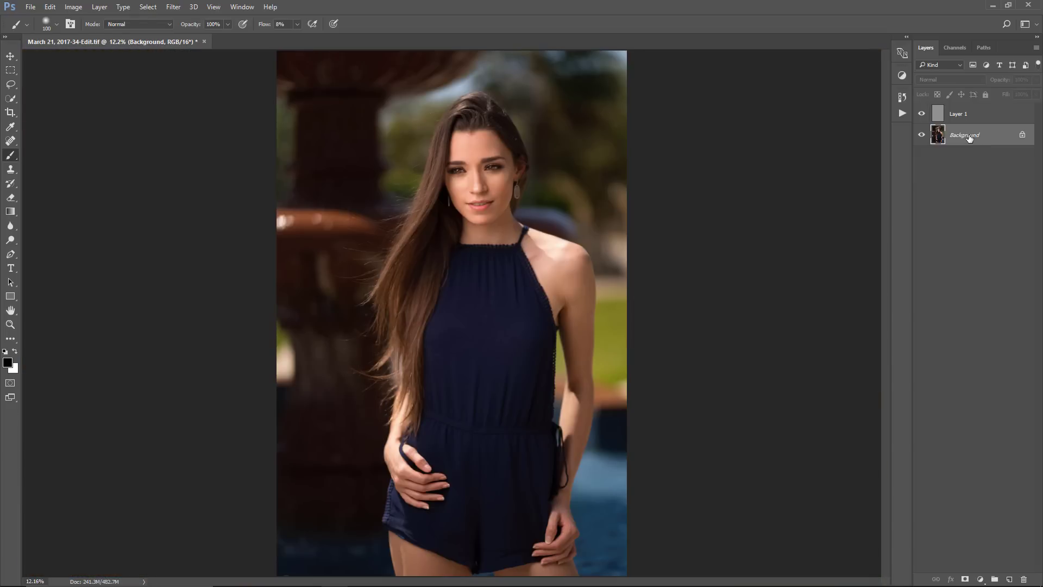
right_click(970, 138)
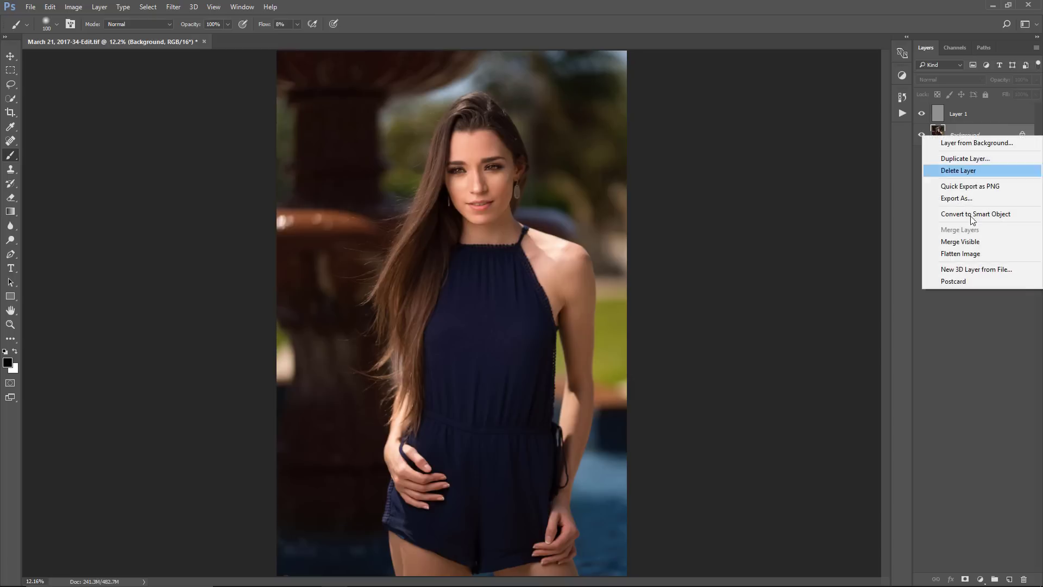
click(976, 244)
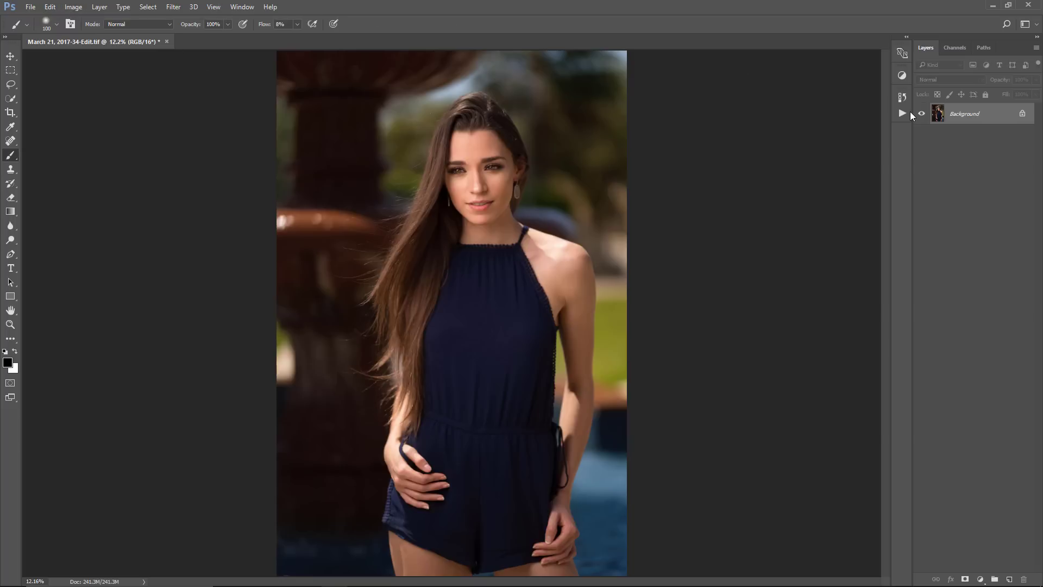
Step: Resize the image to 2048 pixels high with linked proportions, then return to the Brush tool
click(74, 7)
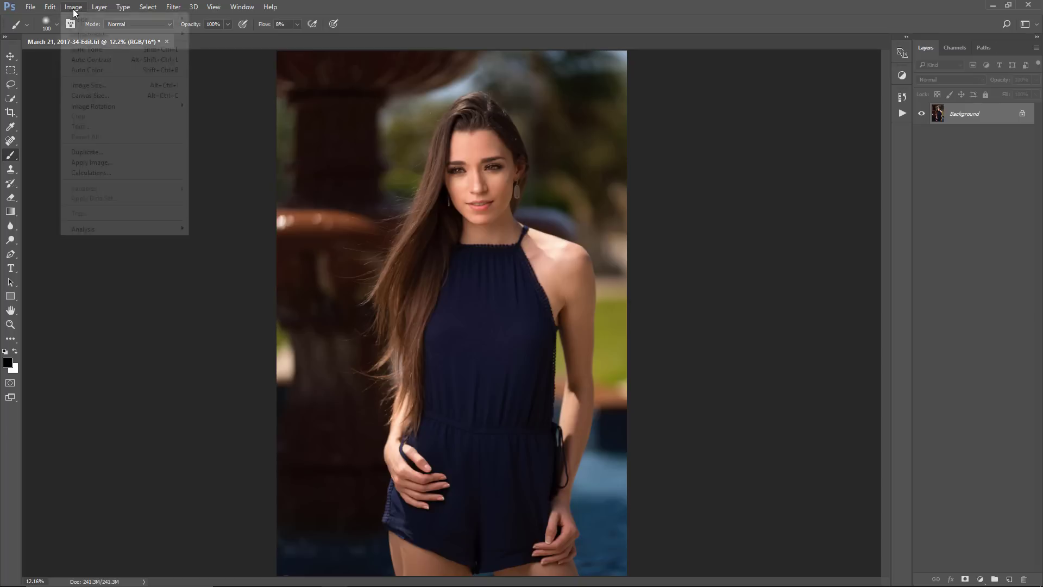
click(114, 89)
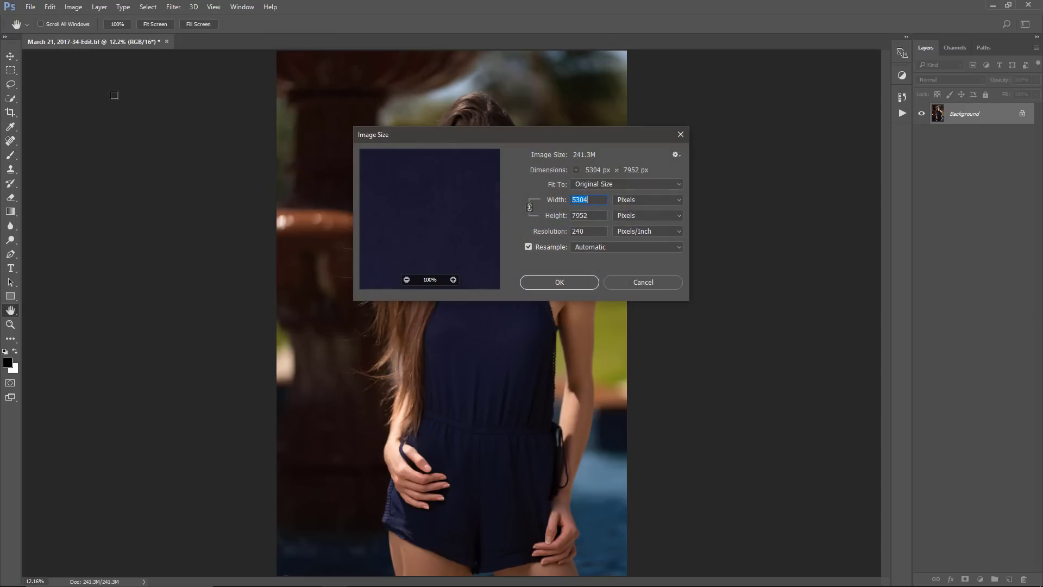
drag(449, 140, 735, 184)
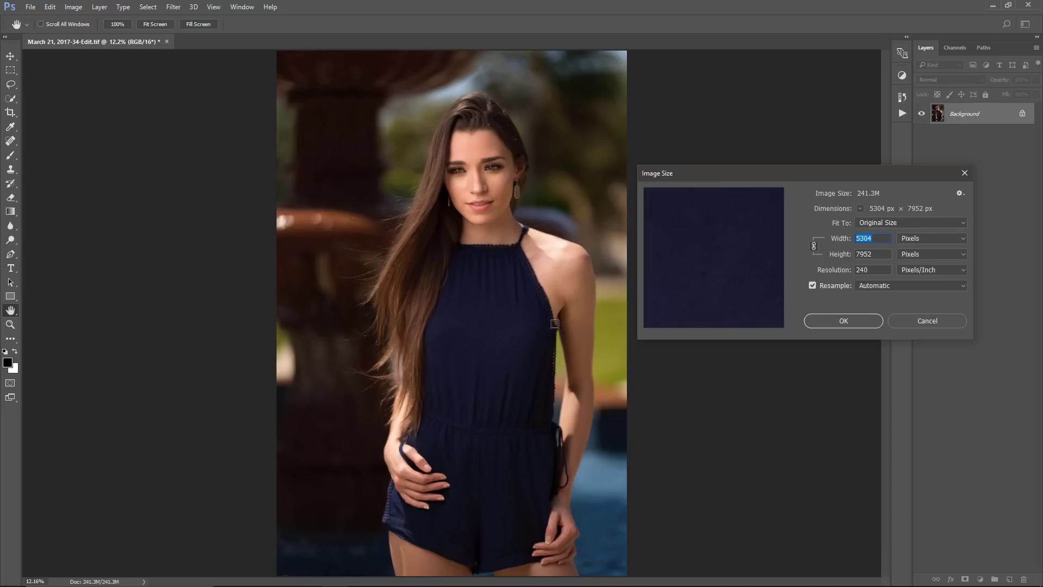
key(Tab)
text(2048)
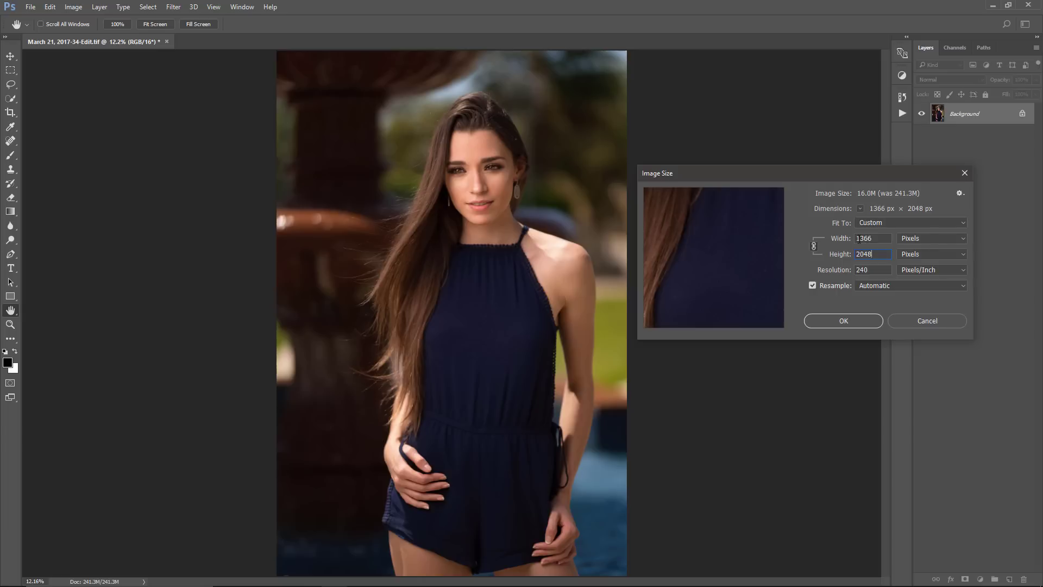
click(860, 324)
key(b)
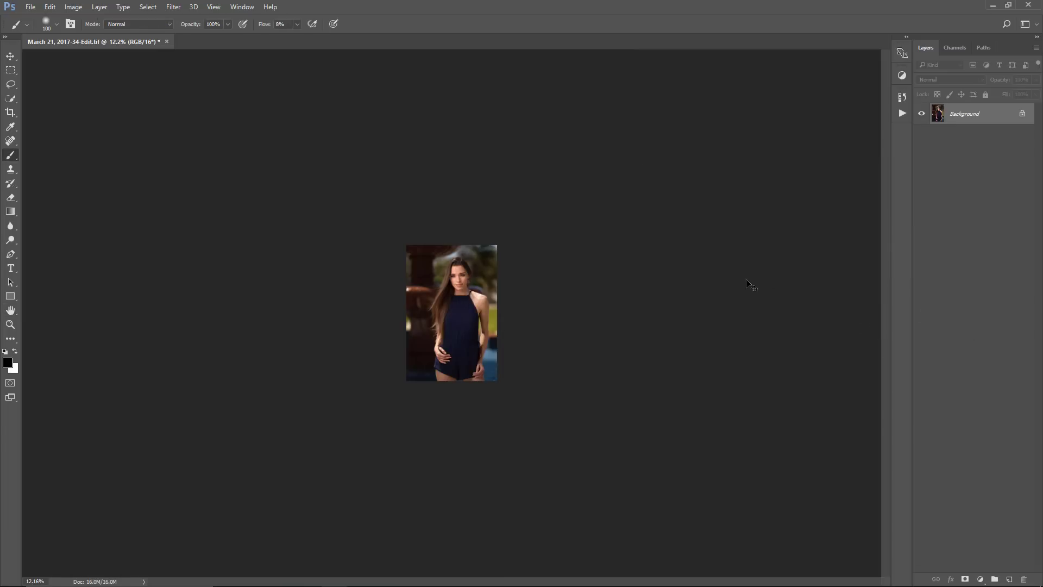
Step: Examine the woman's head and shoulders in the resized portrait at 100% magnification
key(ctrl+plus)
key(ctrl+plus)
key(ctrl+plus)
key(ctrl+plus)
key(ctrl+plus)
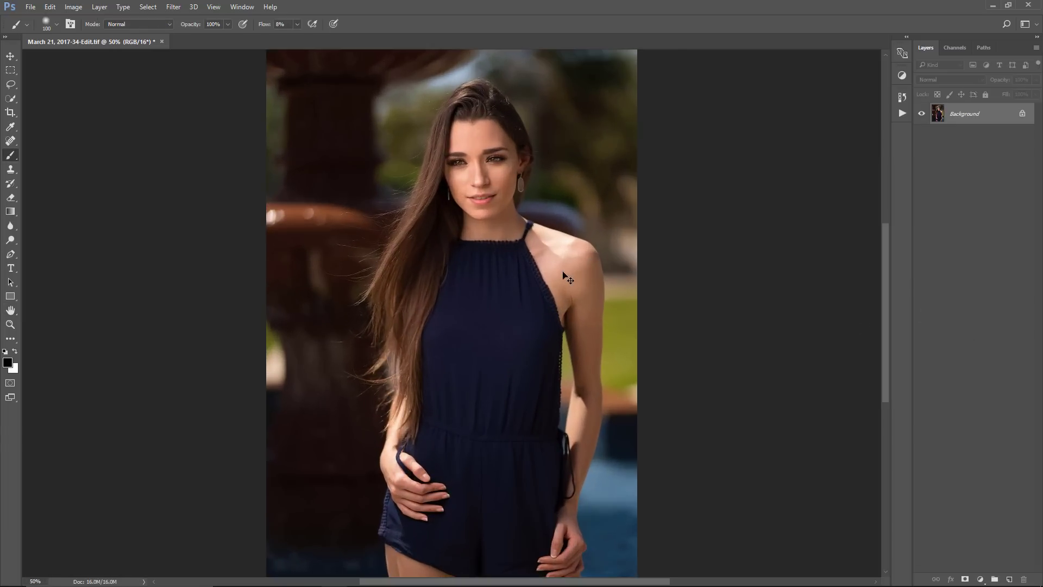
scroll(561, 271, up, 3)
scroll(563, 272, up, 2)
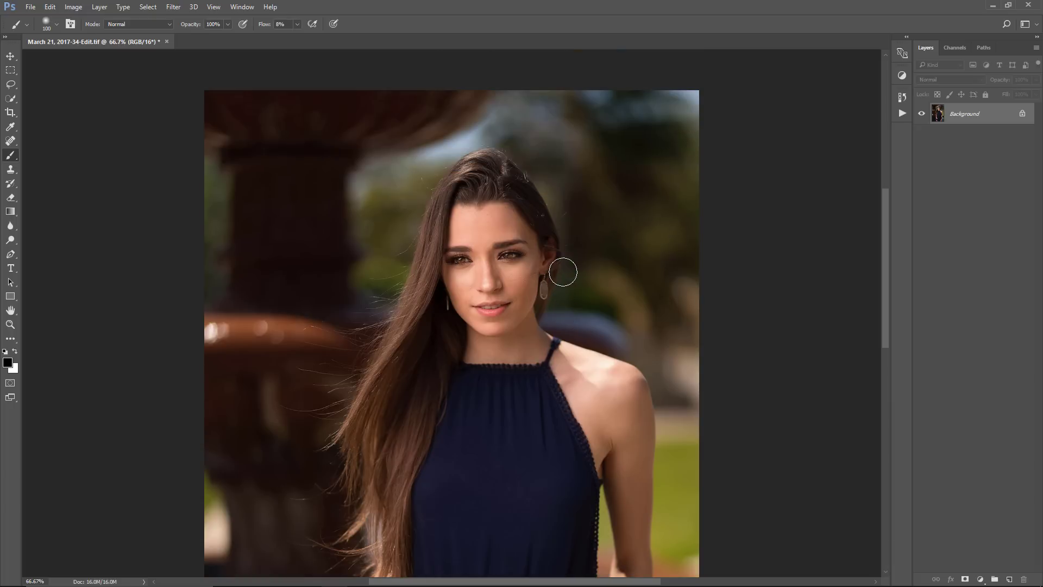
key(ctrl+plus)
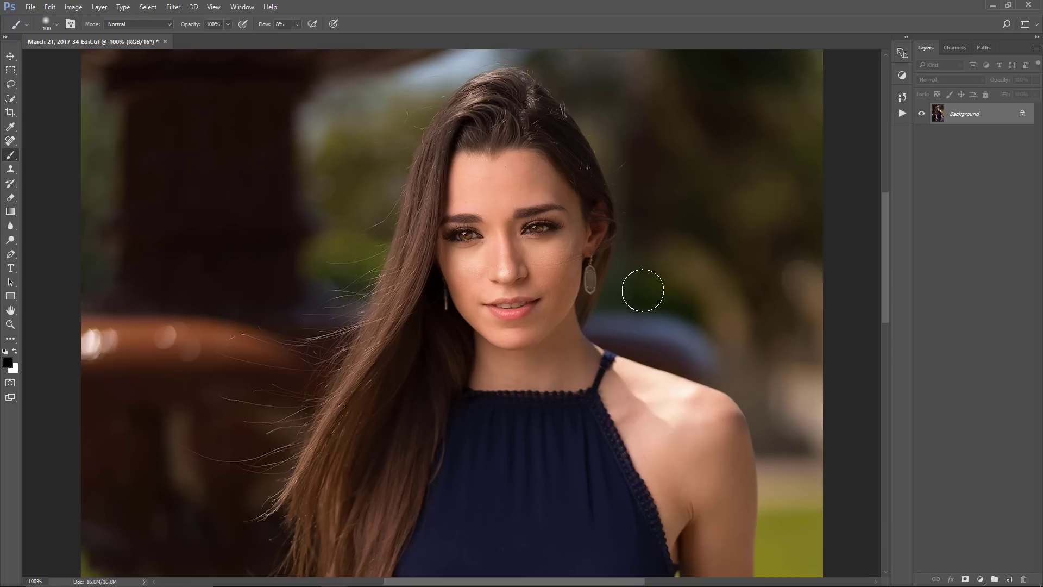
Step: Duplicate the Background layer and apply a High Pass filter with a 0.3 pixel radius to the copy, trying other small radii first
key(ctrl+j)
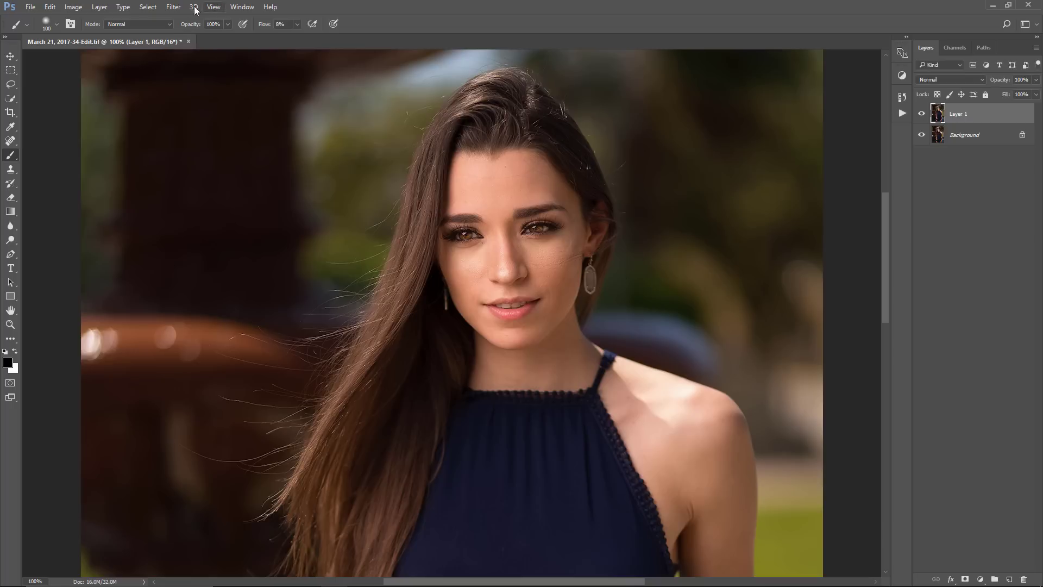
click(174, 7)
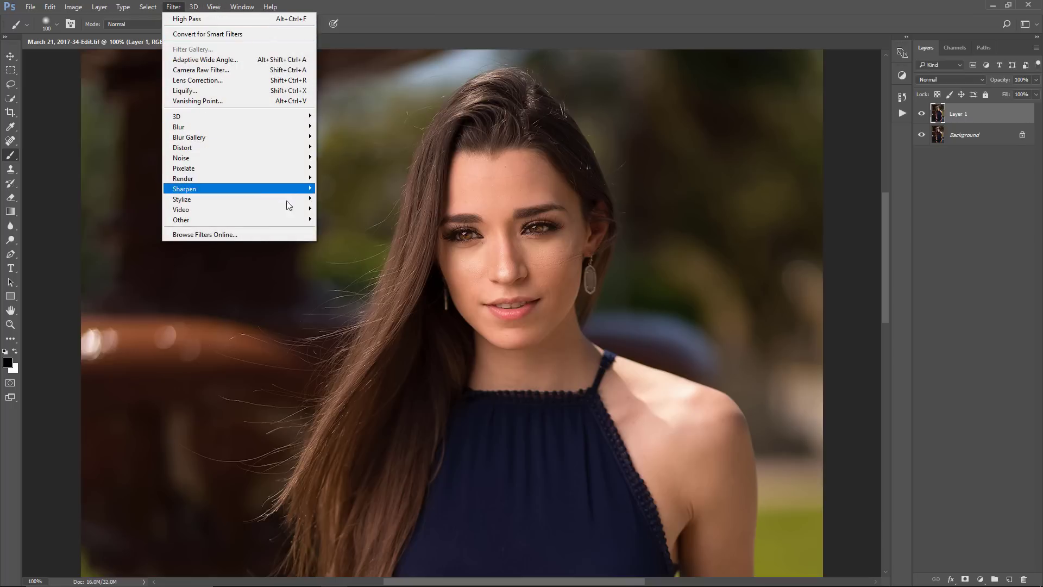
mouse_move(293, 219)
click(340, 230)
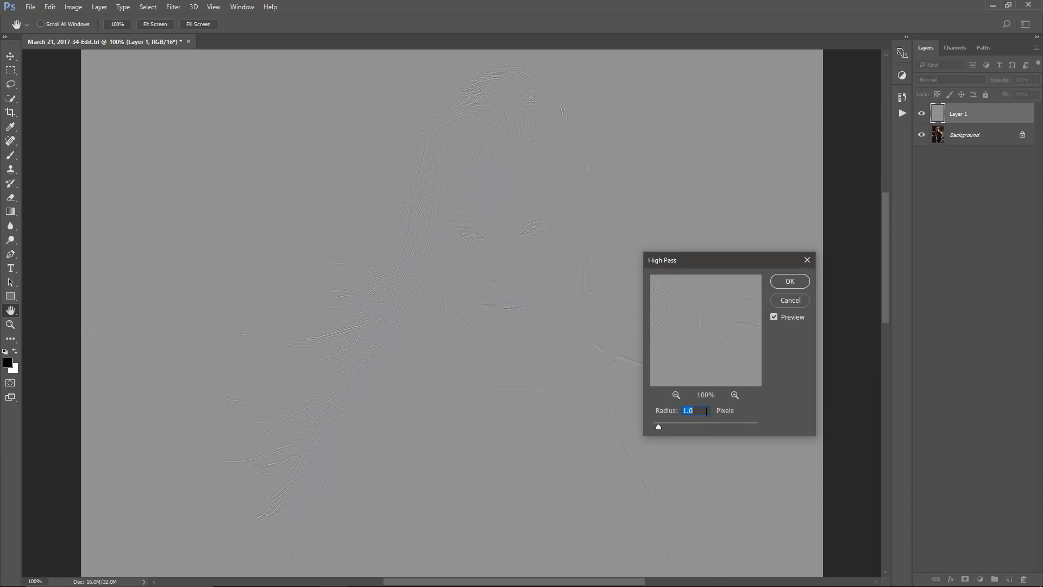
text(.2)
double_click(688, 410)
text(.5)
key(BackSpace)
text(4)
key(BackSpace)
text(3)
click(782, 278)
key(b)
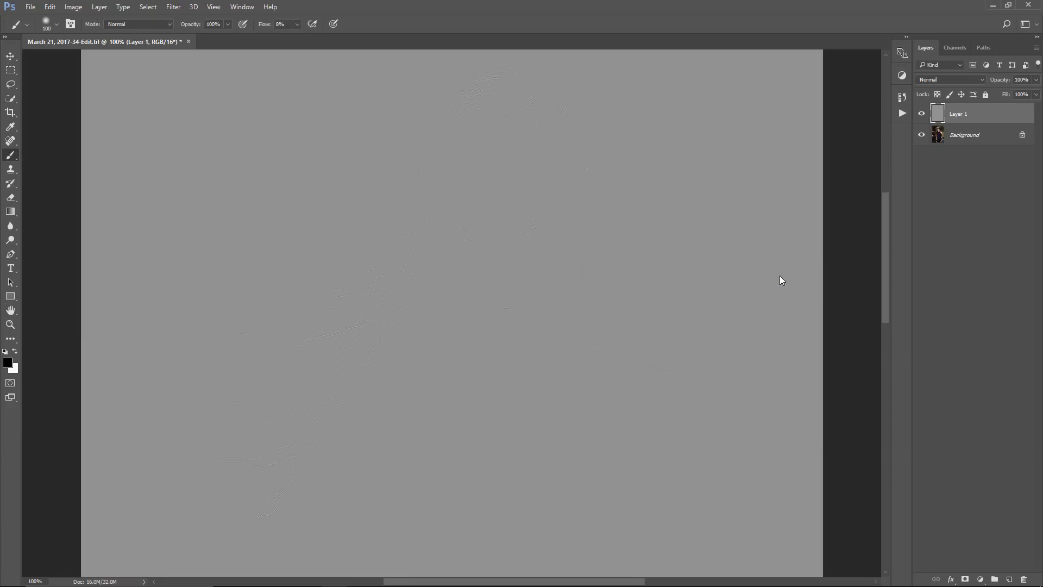
Step: Set the blend mode of the 0.3 pixel high-pass layer to Overlay
click(937, 79)
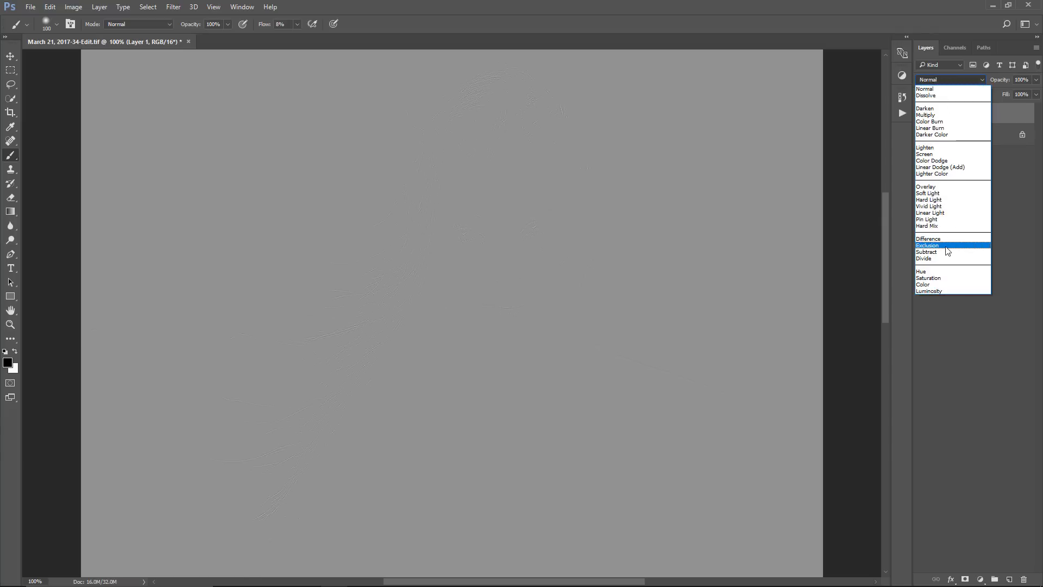
click(929, 193)
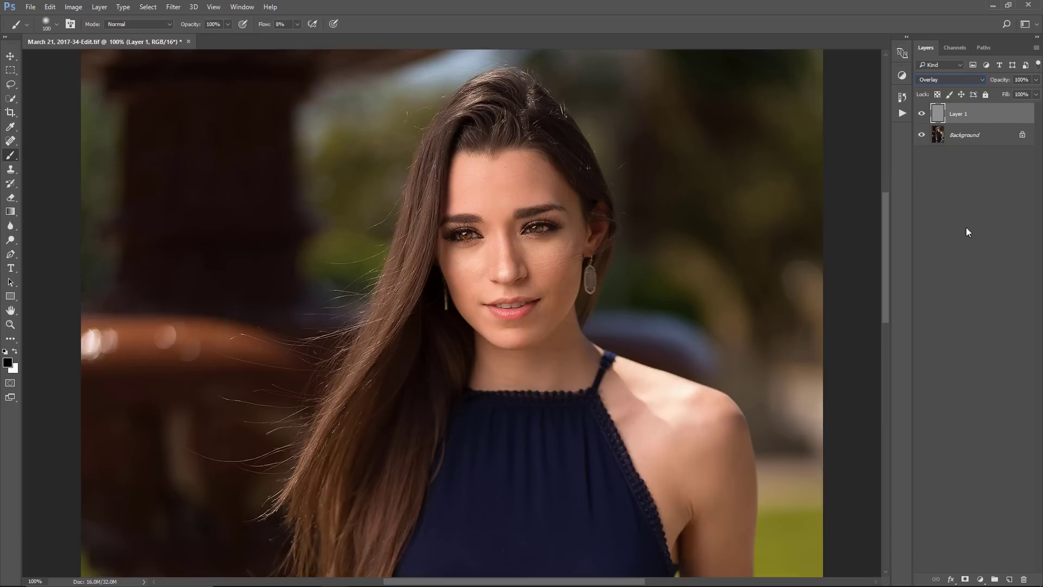
click(974, 178)
Step: Compare the resized portrait with and without the high-pass layer, and merge both layers into a single Background
click(935, 113)
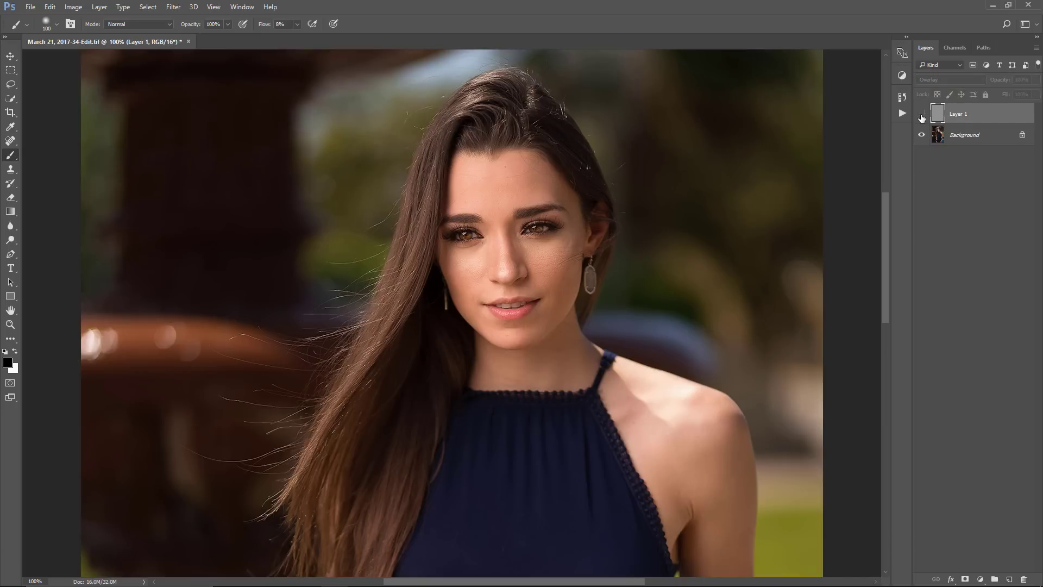
click(922, 114)
click(922, 115)
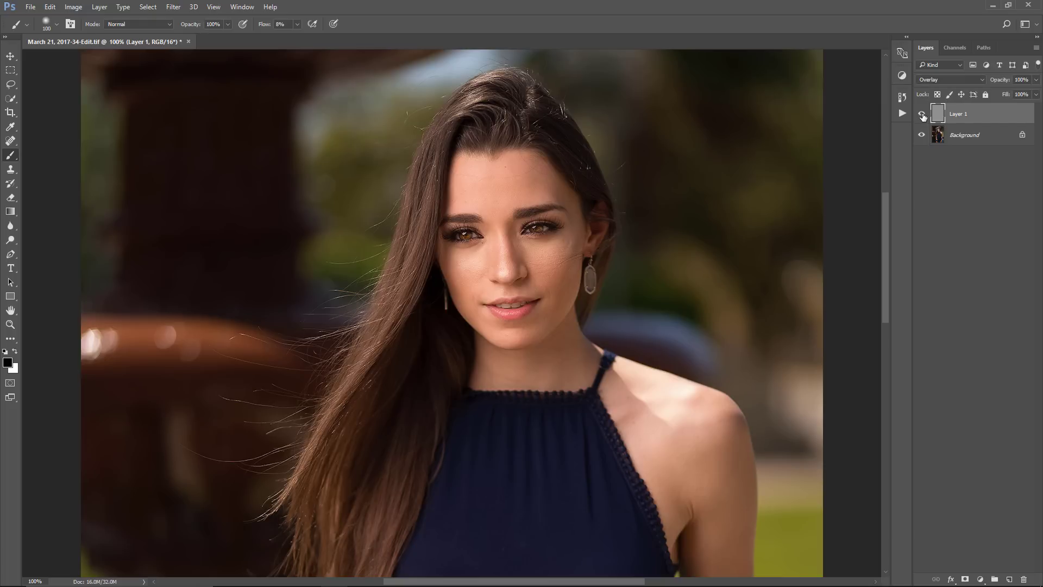
click(922, 115)
click(922, 114)
click(922, 114)
click(922, 115)
right_click(962, 133)
click(970, 250)
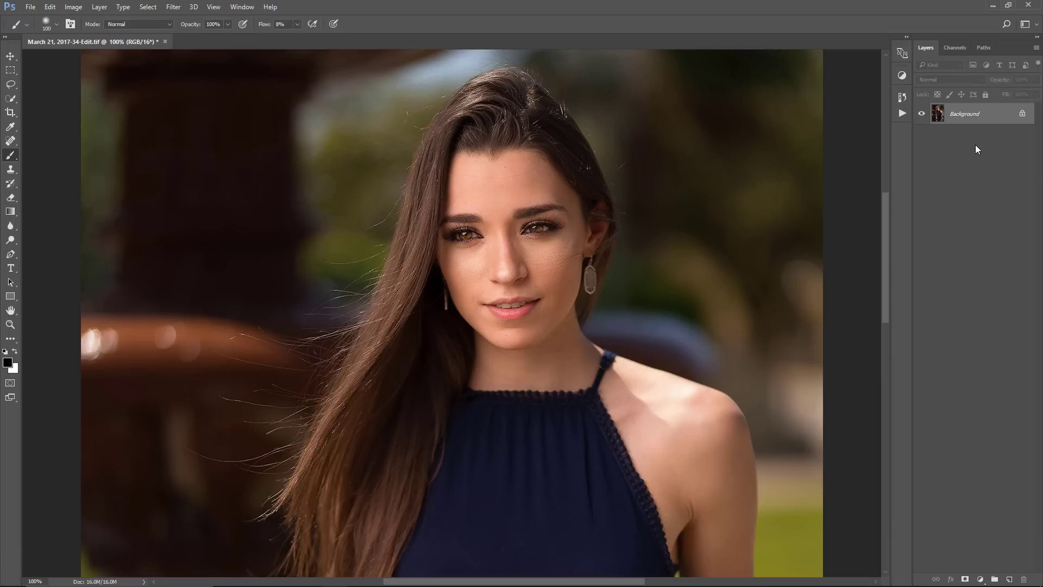
Step: Save the image to the Desktop as a PNG named with the model's first name plus "super sharp", using Smallest / Slow compression and no interlacing
click(30, 7)
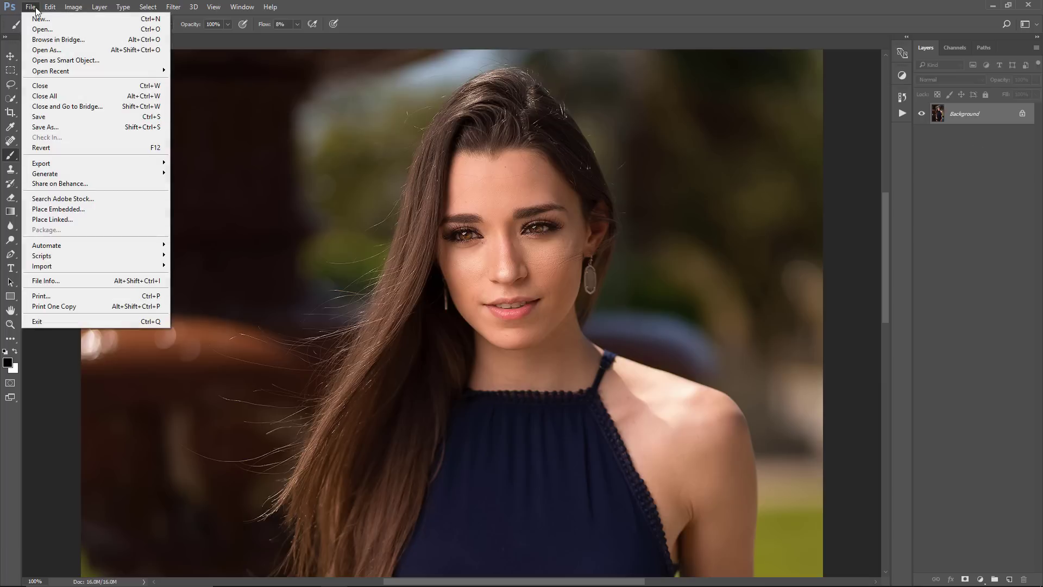
click(64, 126)
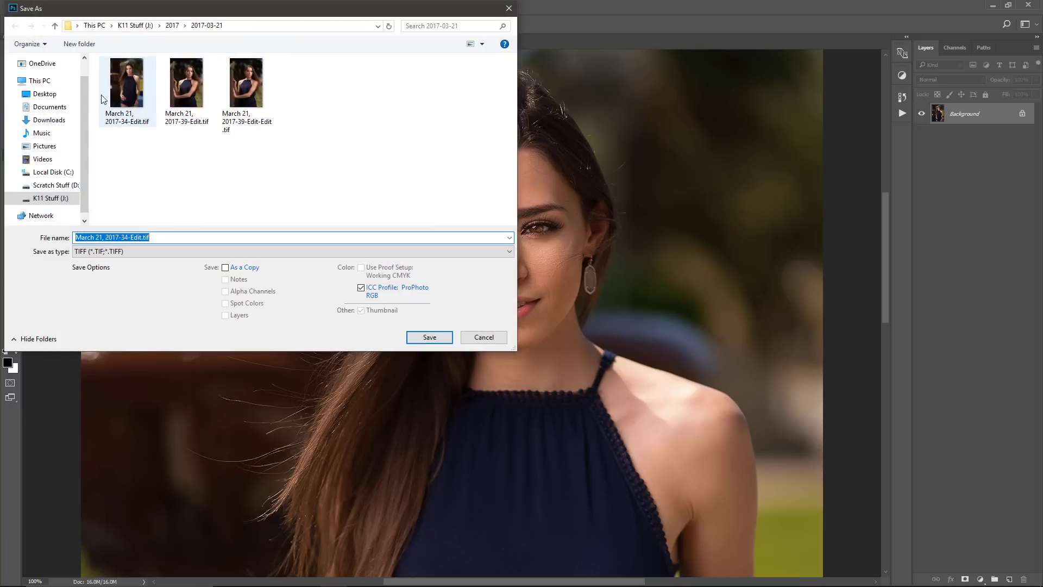
click(45, 94)
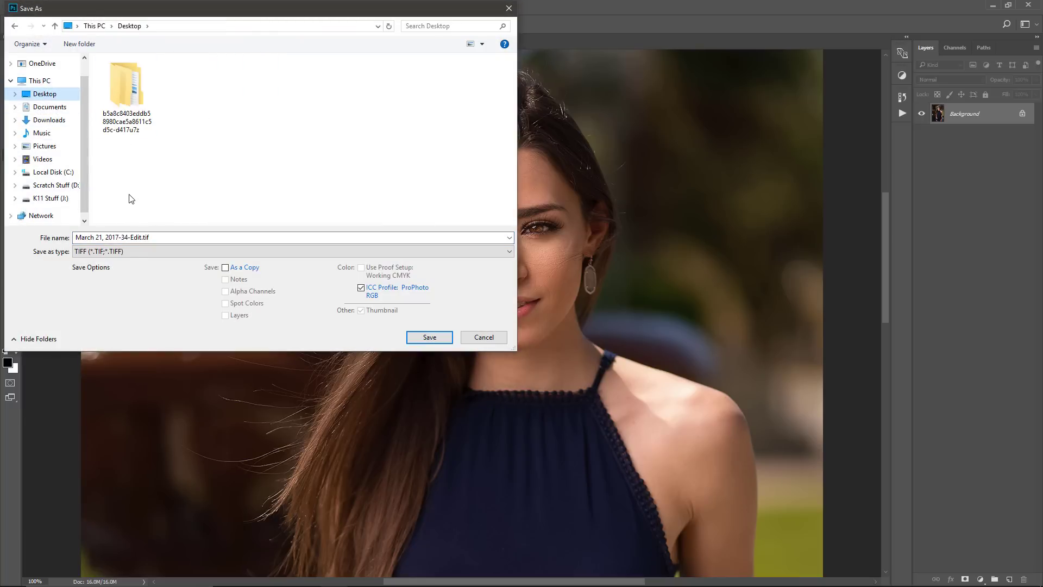
click(137, 100)
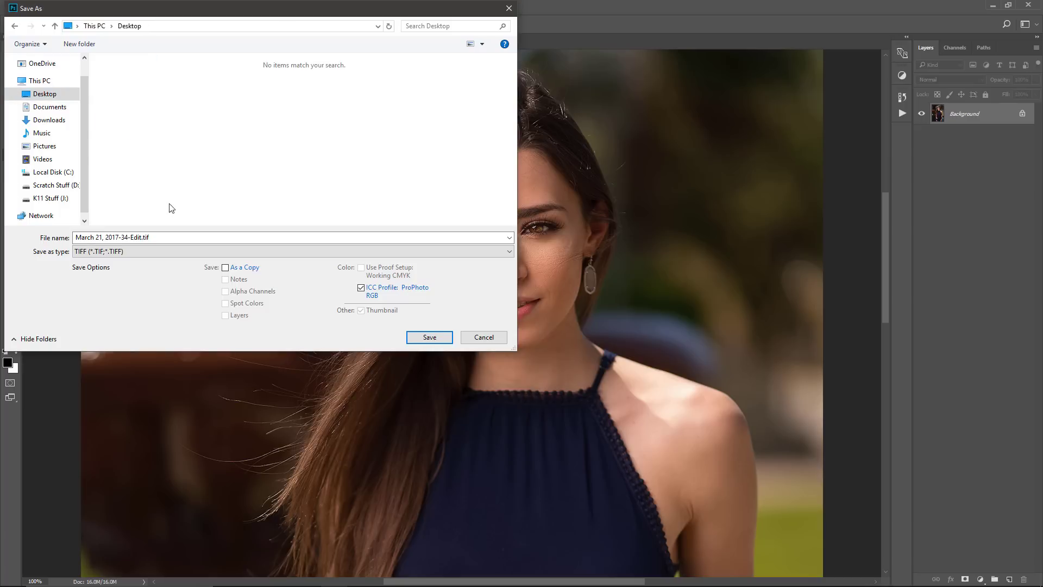
click(116, 251)
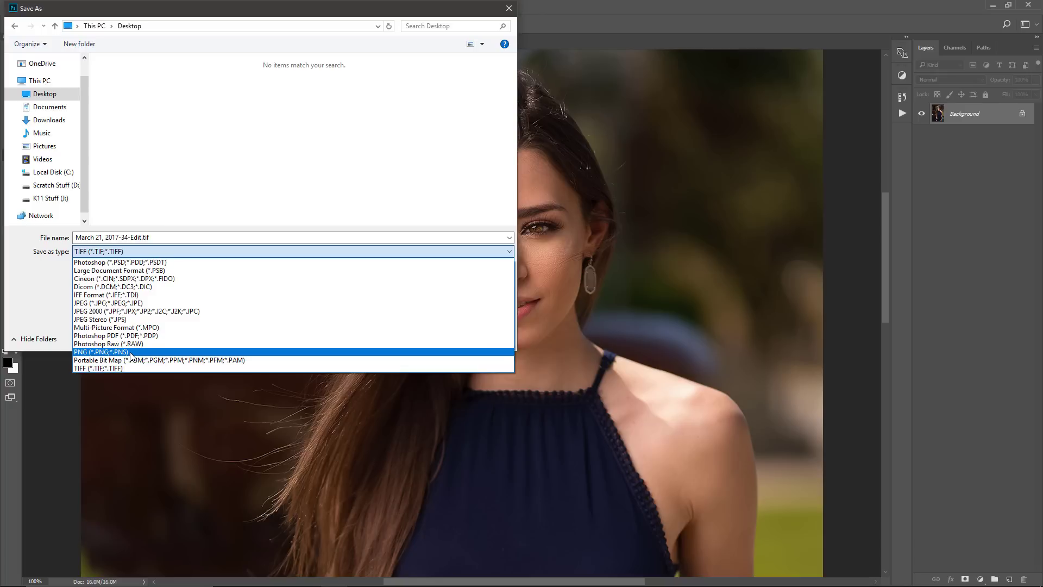
click(131, 352)
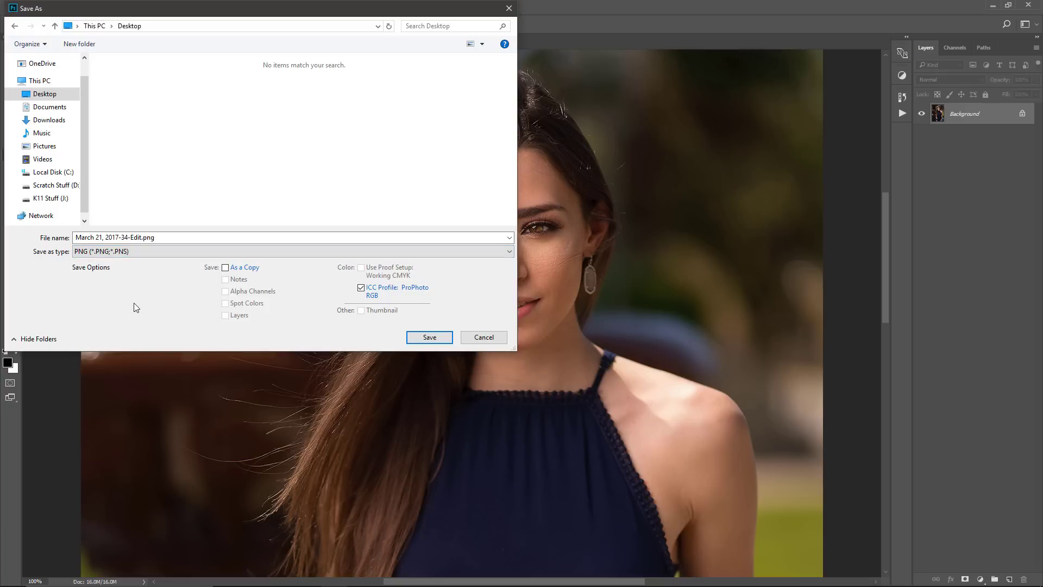
click(155, 239)
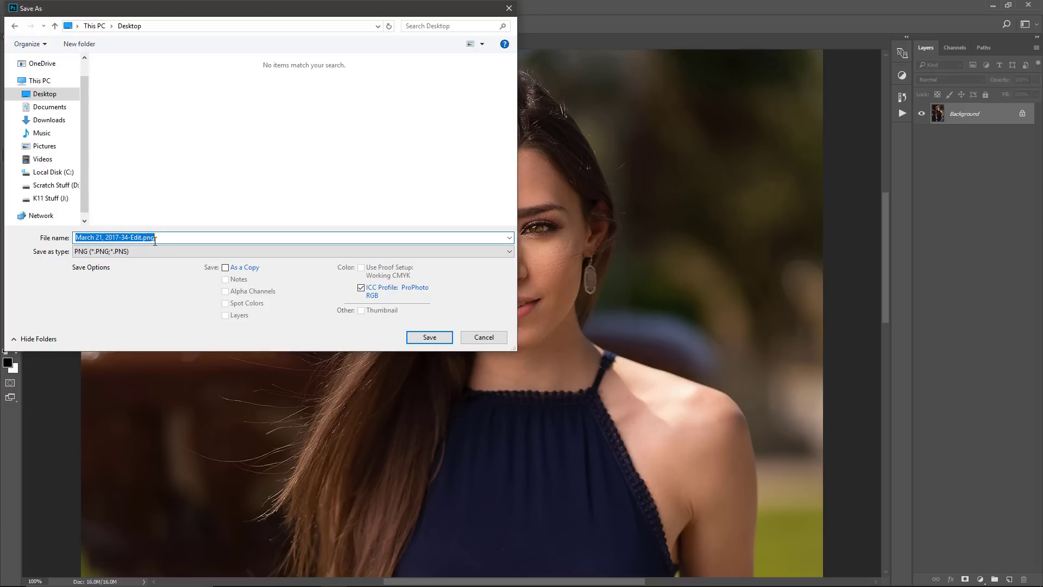
text(suzette super sharp)
click(415, 338)
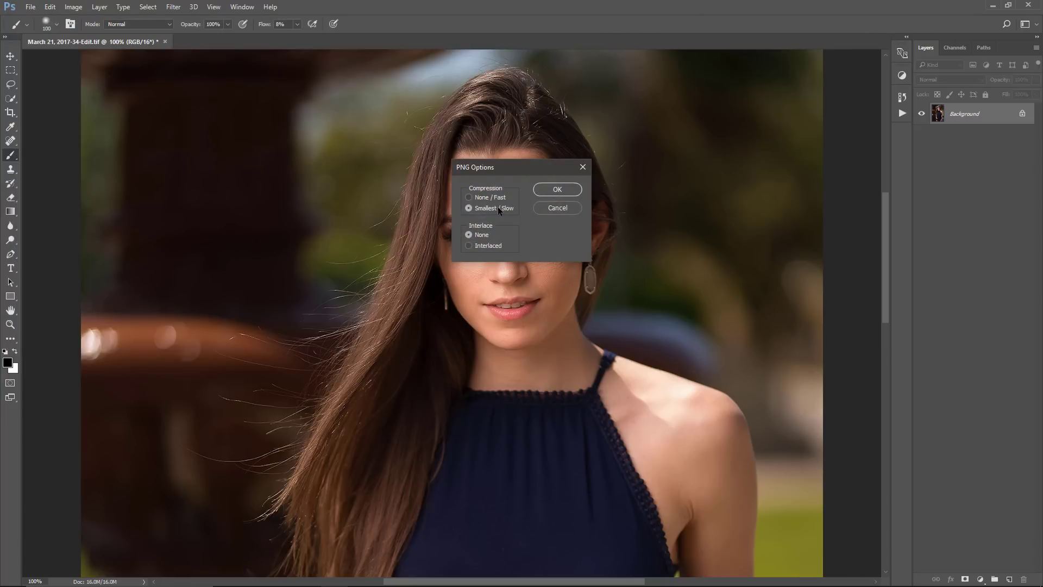
click(546, 188)
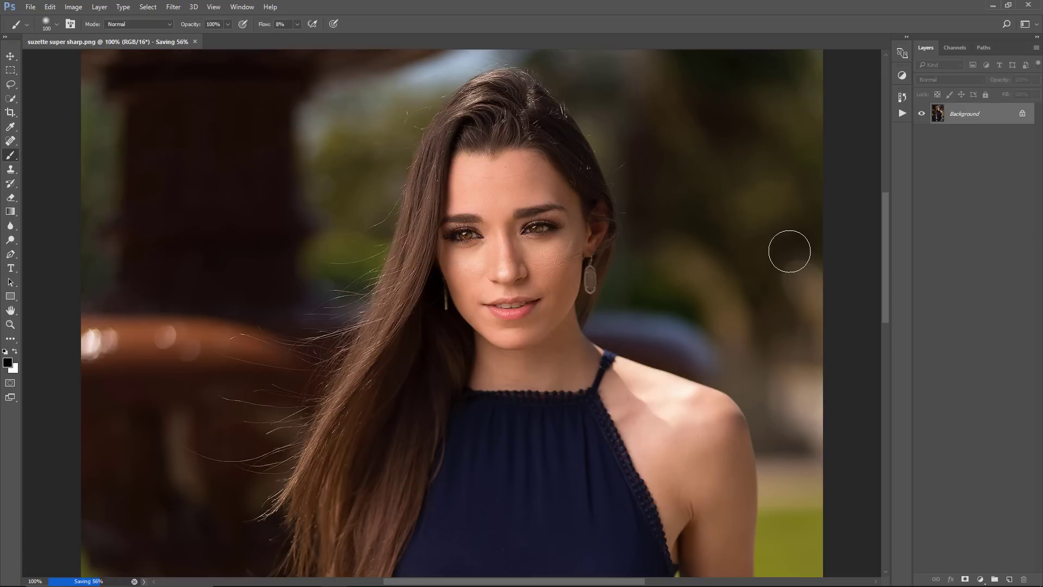